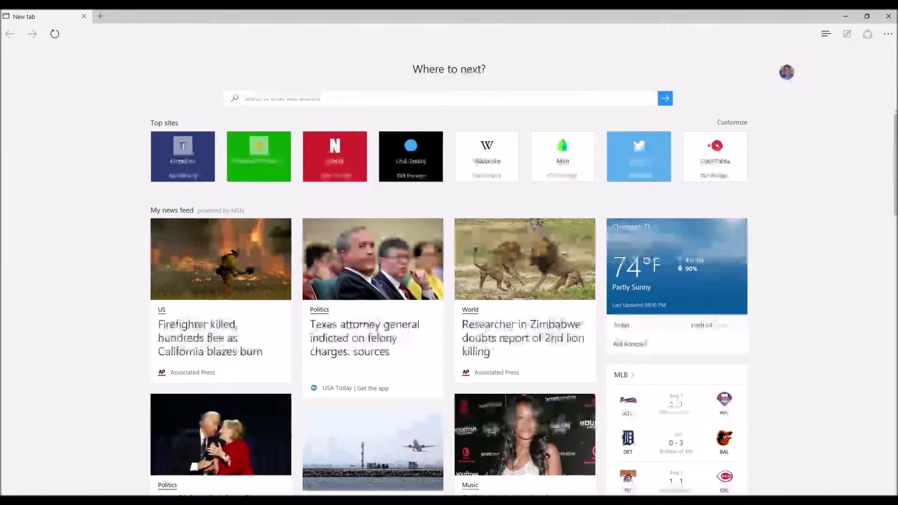
Step: Look over the new tab page's top sites and news feed, also in a second tab, and close the extra tab
{"action": "scroll", "coordinate": [449, 281], "scroll_direction": "down", "scroll_amount": 6}
{"action": "scroll", "coordinate": [449, 280], "scroll_direction": "up", "scroll_amount": 6}
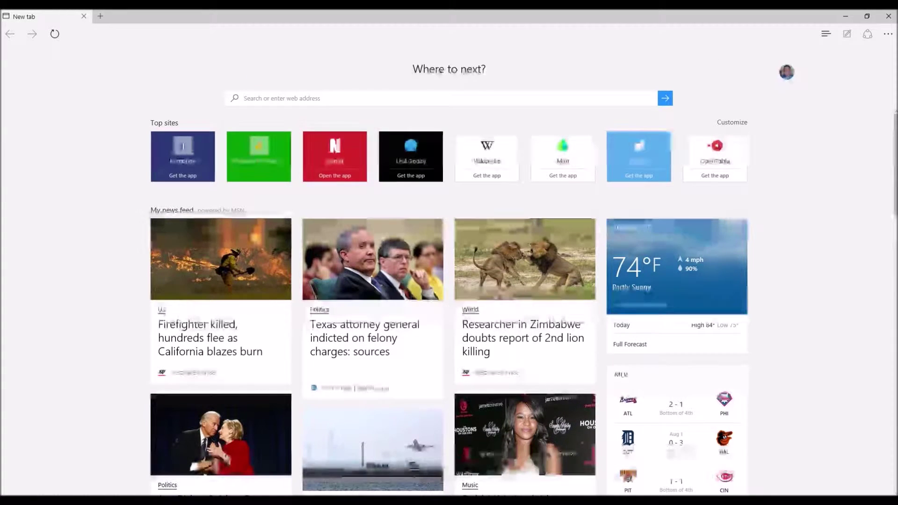
{"action": "scroll", "coordinate": [449, 262], "scroll_direction": "down", "scroll_amount": 1}
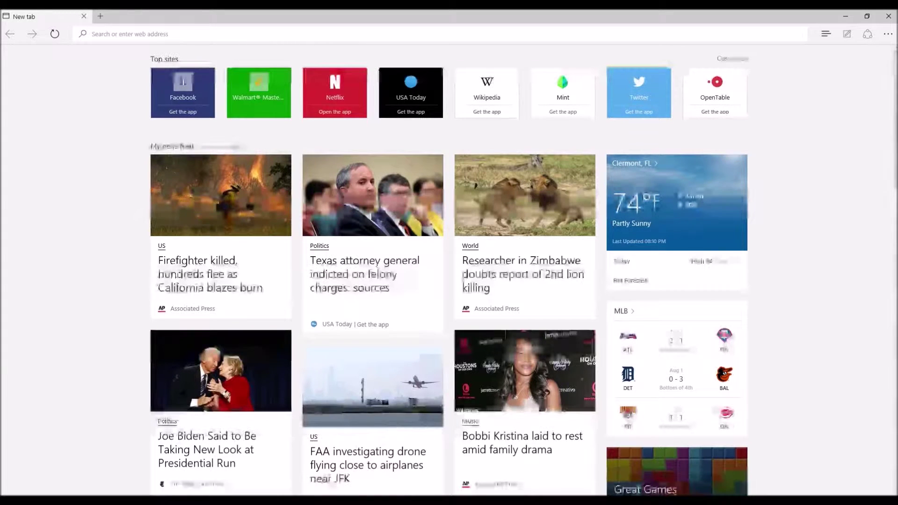
{"action": "key", "text": "ctrl+t"}
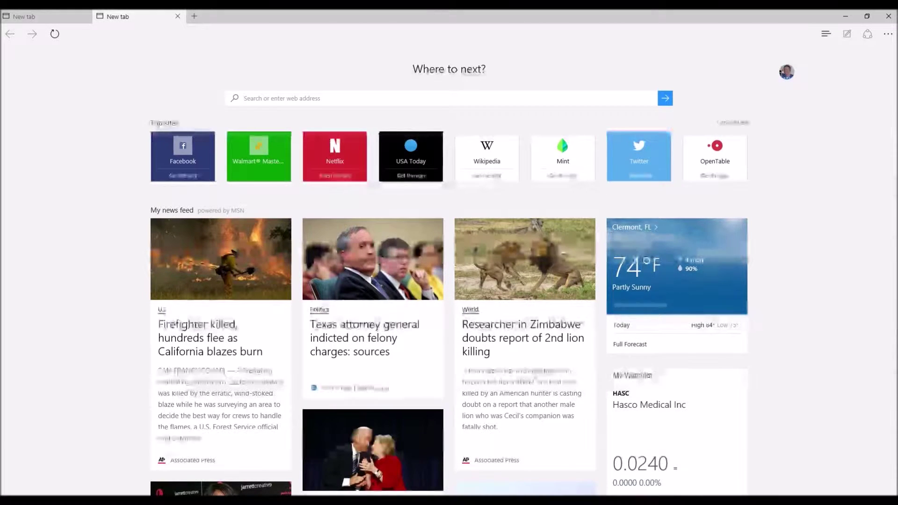
{"action": "scroll", "coordinate": [449, 270], "scroll_direction": "down", "scroll_amount": 2}
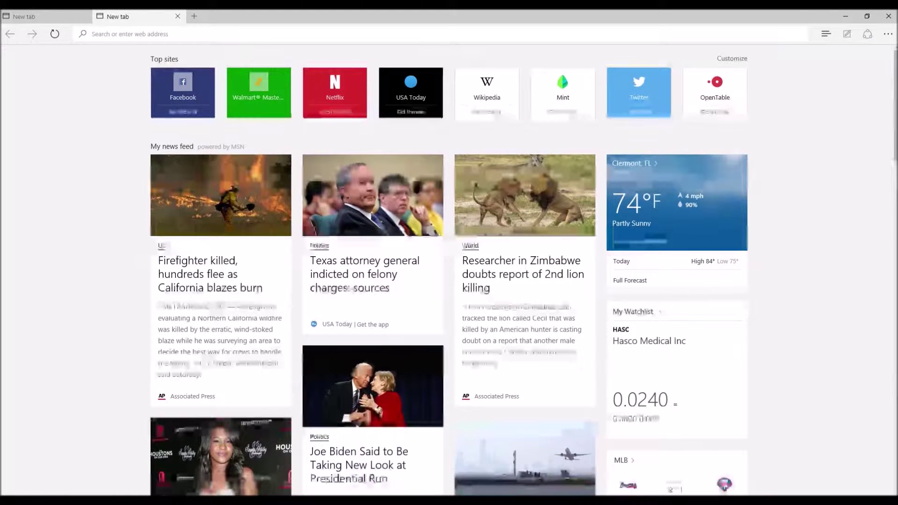
{"action": "left_click", "coordinate": [194, 17]}
{"action": "key", "text": "ctrl+w"}
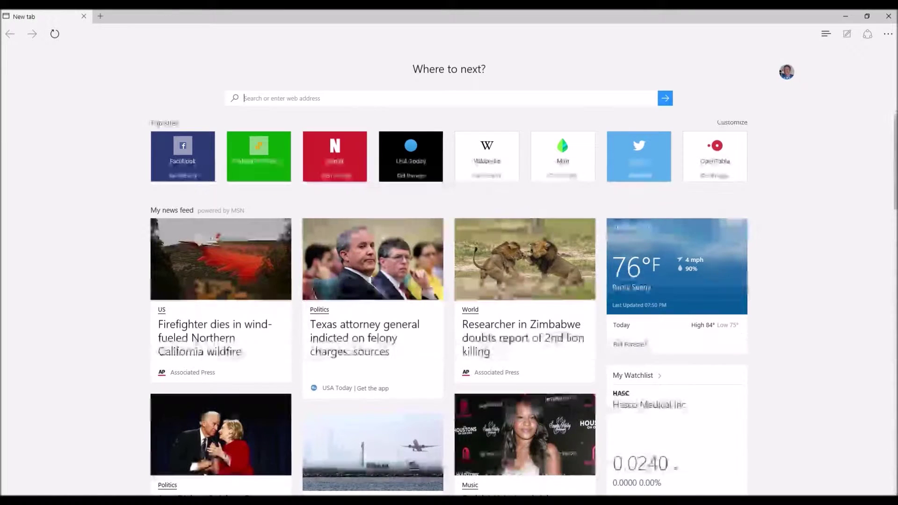
{"action": "type", "text": "www.google.com"}
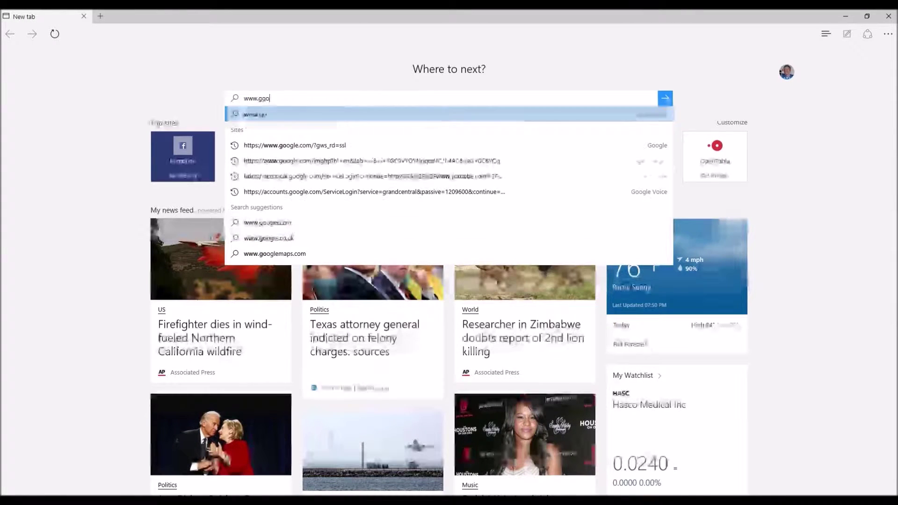
{"action": "key", "text": "Return"}
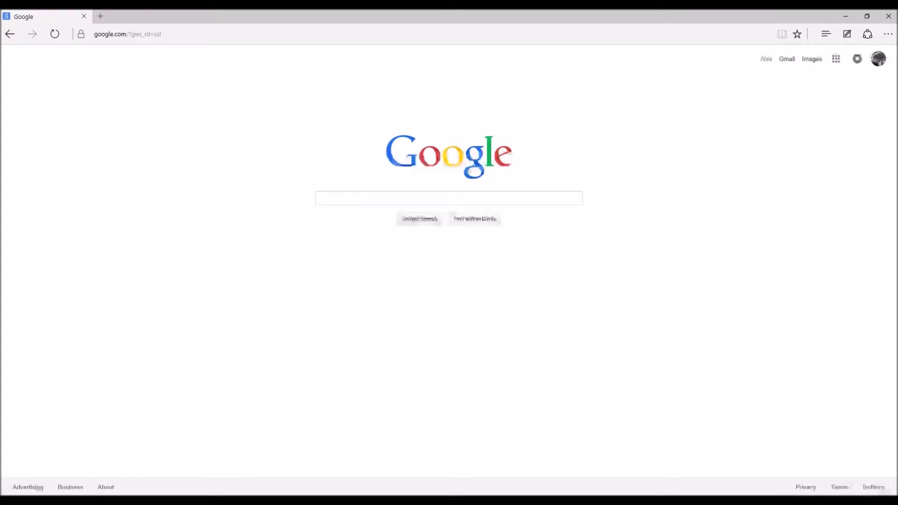
Step: Open Bing in a new tab and run a web search for "microsoft"
{"action": "key", "text": "ctrl+t"}
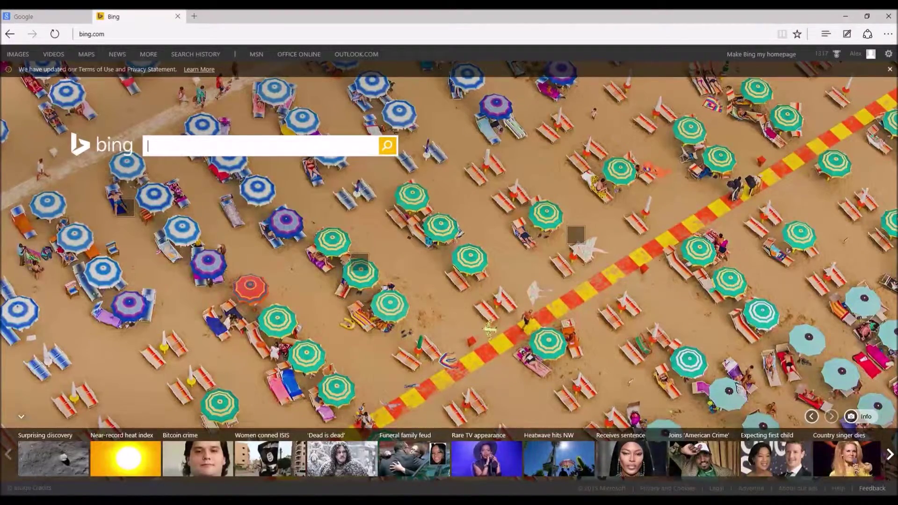
{"action": "type", "text": "micros"}
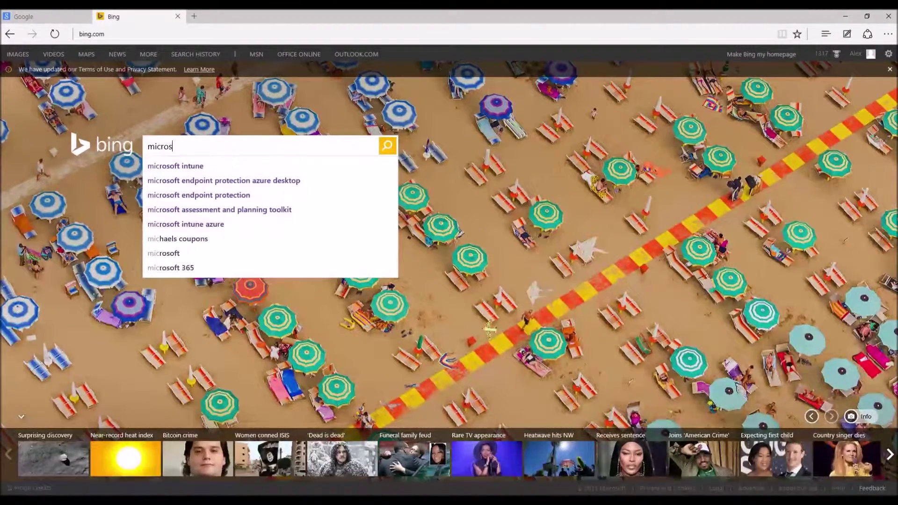
{"action": "type", "text": "oft"}
{"action": "key", "text": "Return"}
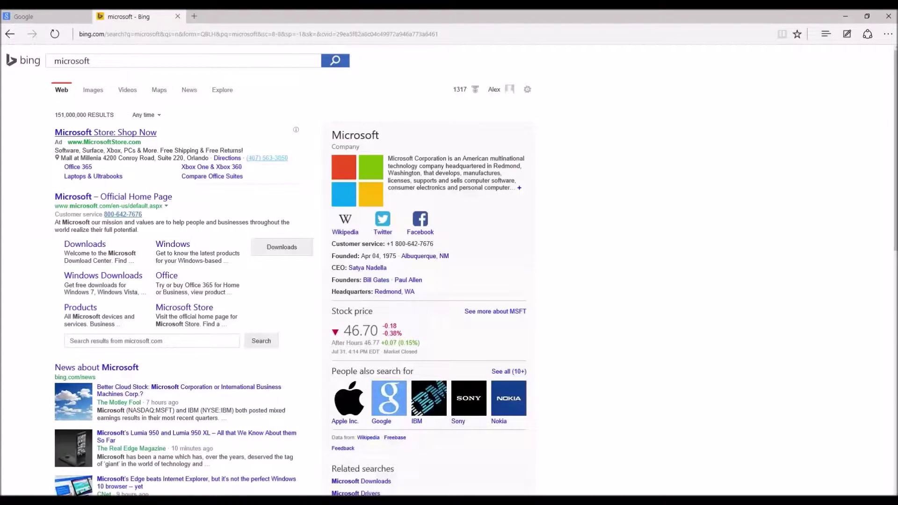
Step: Open the CNET article "Microsoft's Edge beats Internet Explorer, but it's not the perfect Windows 10 browser -- yet" from the news results
{"action": "scroll", "coordinate": [187, 255], "scroll_direction": "down", "scroll_amount": 3}
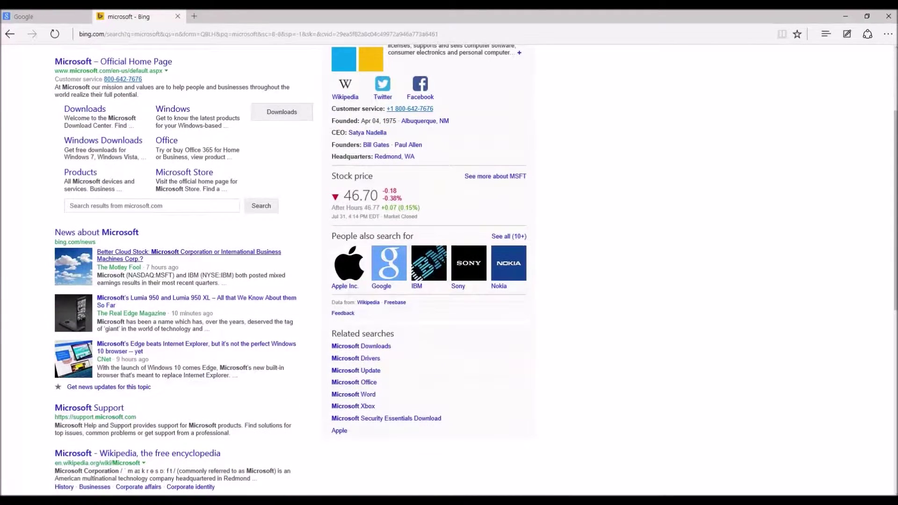
{"action": "scroll", "coordinate": [196, 280], "scroll_direction": "down", "scroll_amount": 2}
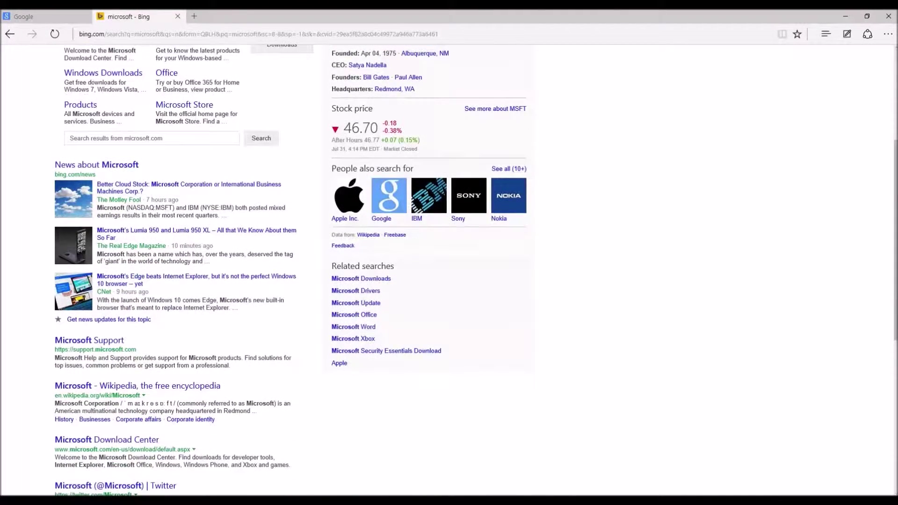
{"action": "left_click", "coordinate": [196, 277]}
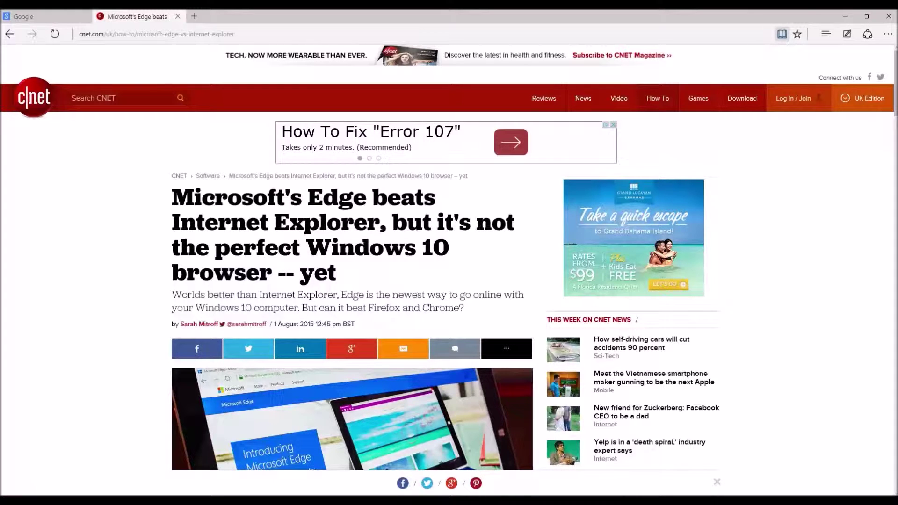
Step: Show the CNET article in Reading view, skim its text, and return to the normal page layout
{"action": "left_click", "coordinate": [782, 34]}
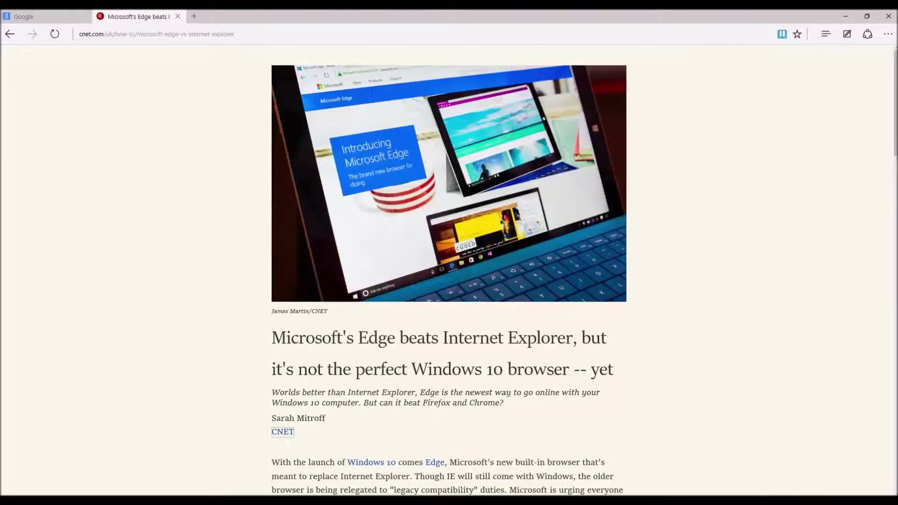
{"action": "scroll", "coordinate": [449, 271], "scroll_direction": "down", "scroll_amount": 20}
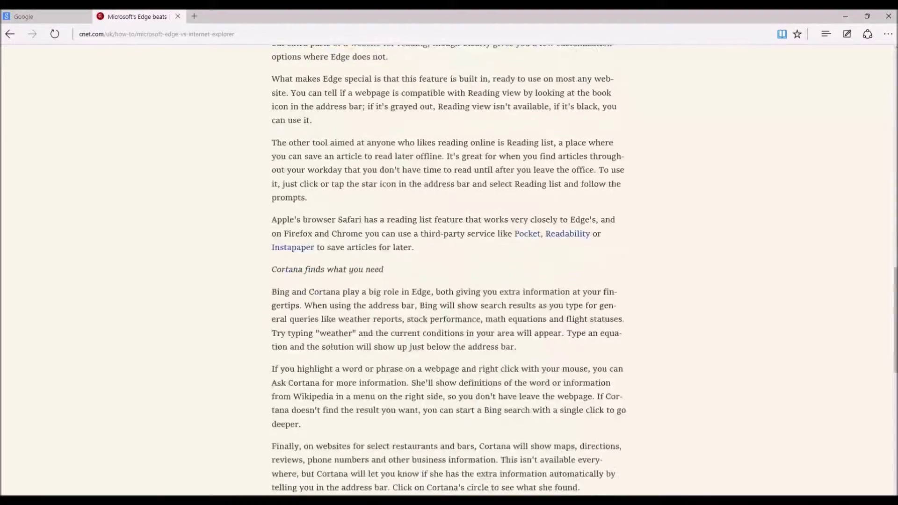
{"action": "scroll", "coordinate": [449, 271], "scroll_direction": "up", "scroll_amount": 8}
{"action": "scroll", "coordinate": [449, 271], "scroll_direction": "up", "scroll_amount": 15}
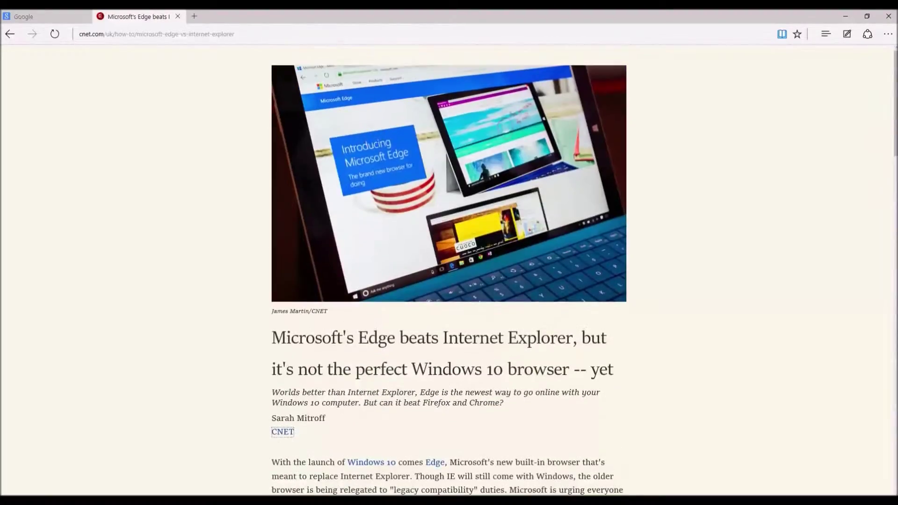
{"action": "left_click", "coordinate": [782, 34]}
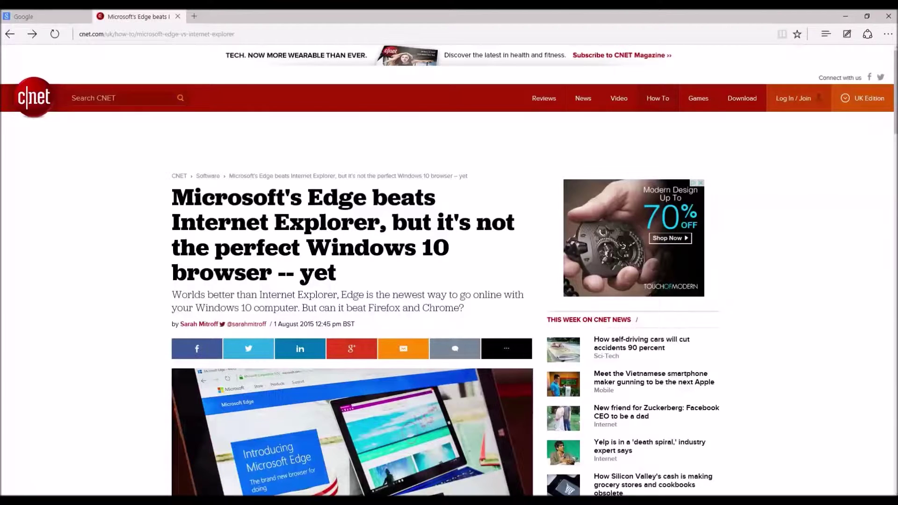
Step: View the options for saving the article to Favorites and to the Reading list, without adding it
{"action": "key", "text": "ctrl+d"}
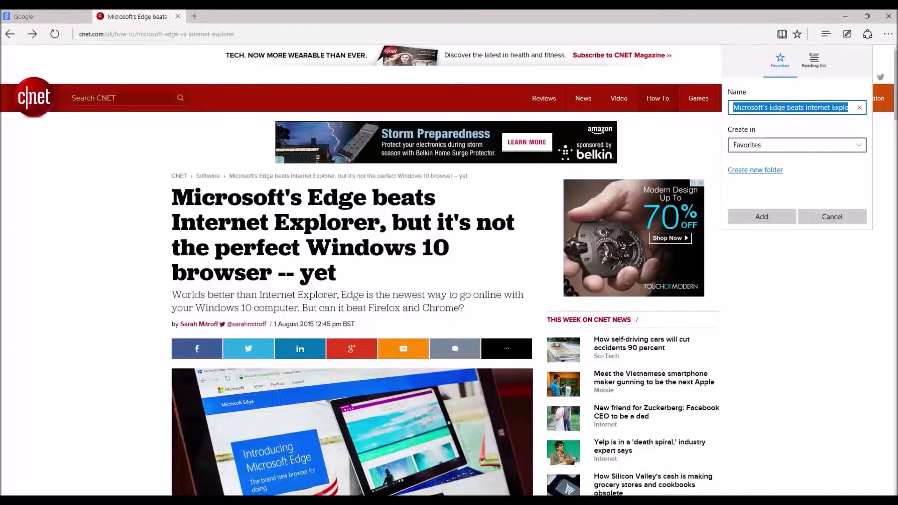
{"action": "left_click", "coordinate": [814, 60]}
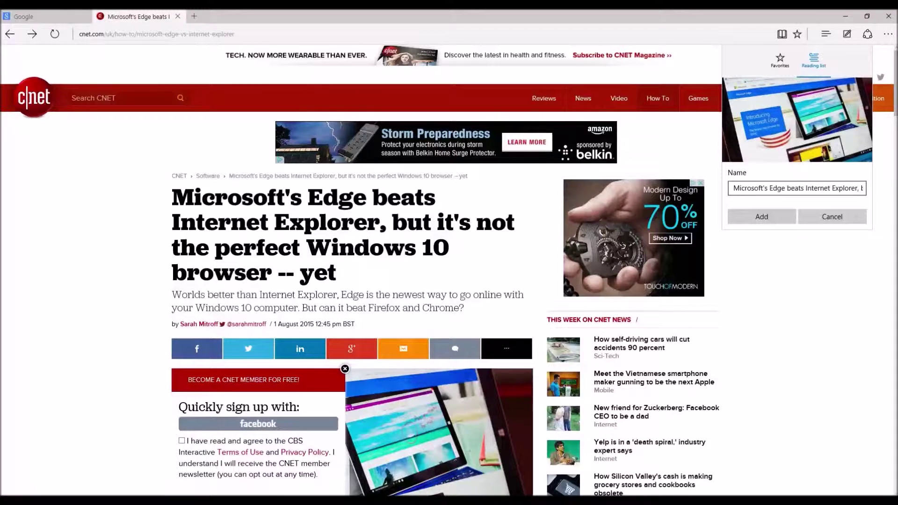
{"action": "left_click", "coordinate": [832, 216]}
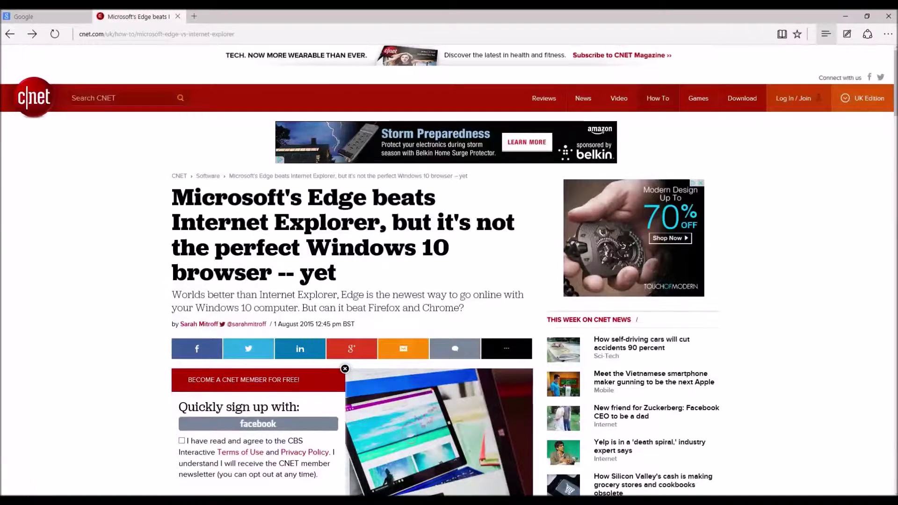
Step: Look through the Hub's Favorites, Reading list, History and Downloads sections, and close the Hub
{"action": "left_click", "coordinate": [826, 33]}
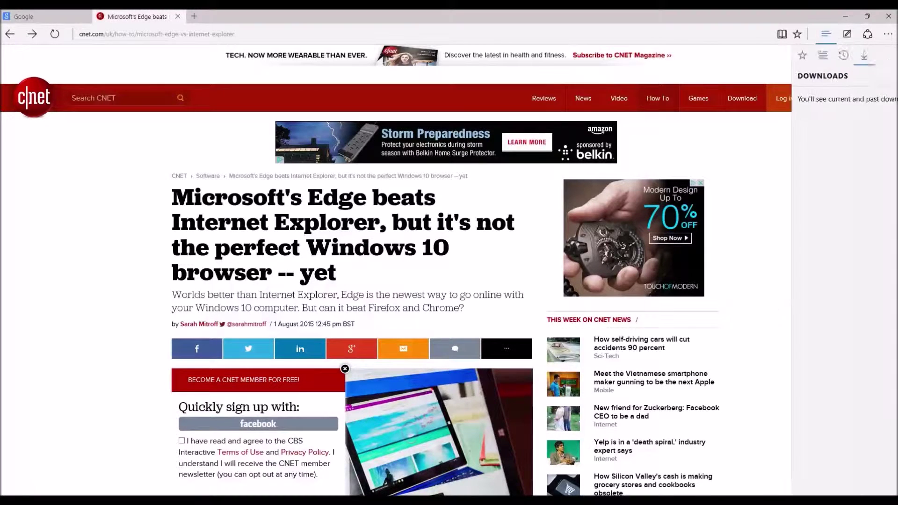
{"action": "left_click", "coordinate": [742, 55]}
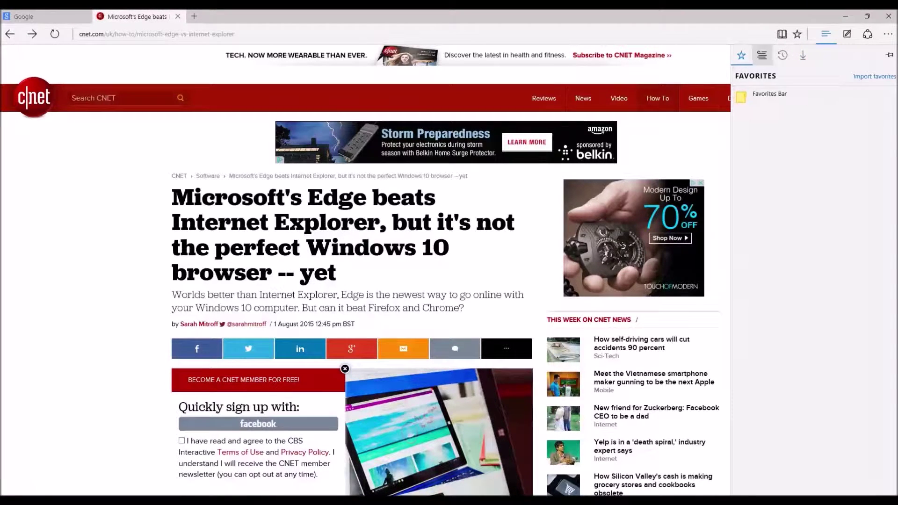
{"action": "left_click", "coordinate": [762, 56]}
{"action": "left_click", "coordinate": [783, 55]}
{"action": "key", "text": "ctrl+m"}
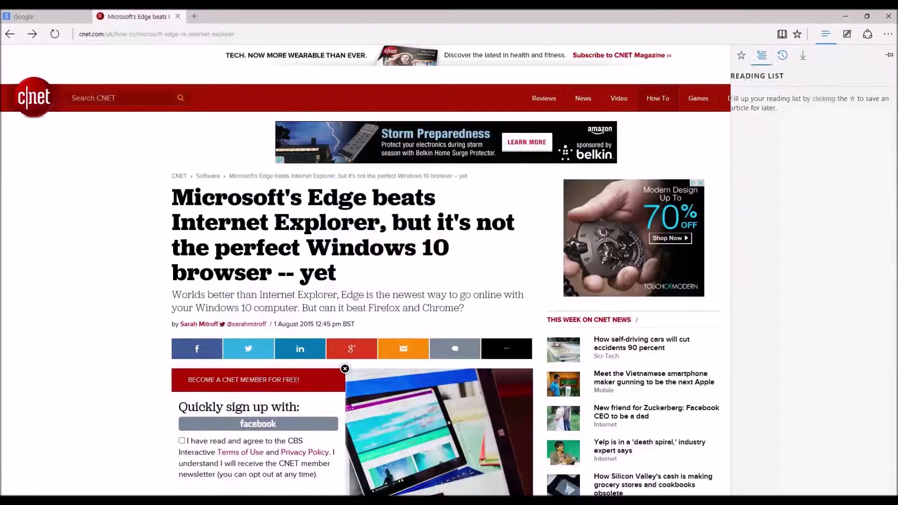
{"action": "key", "text": "ctrl+h"}
{"action": "key", "text": "ctrl+j"}
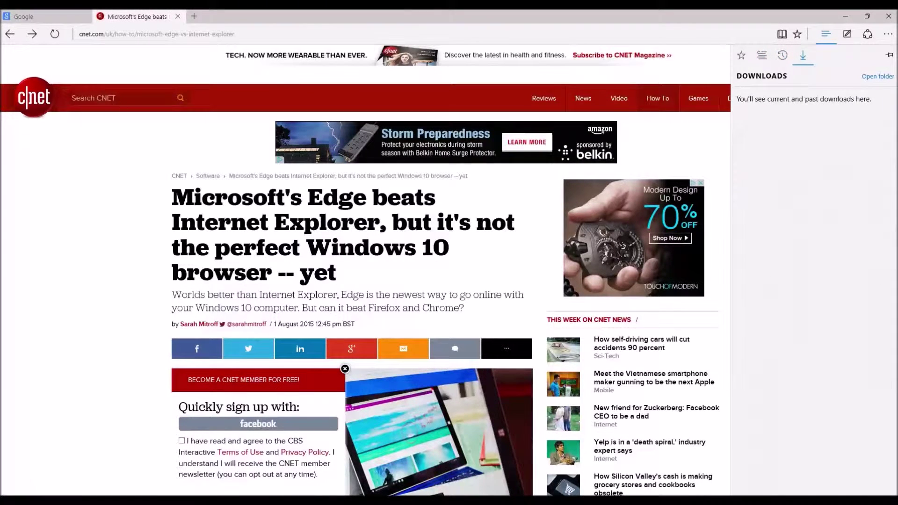
{"action": "left_click", "coordinate": [827, 34]}
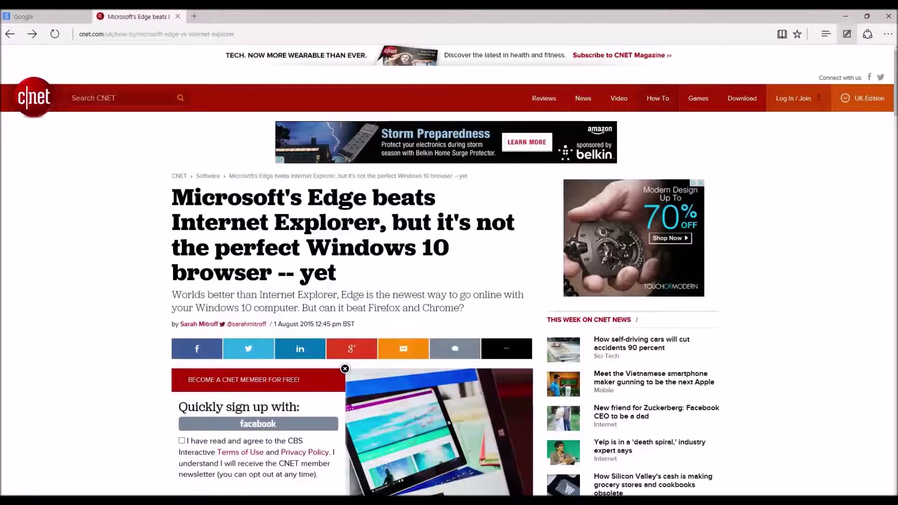
Step: In a web note, circle "Microsoft's Edge beats" with the blue pen and highlight both subtitle lines in yellow
{"action": "left_click", "coordinate": [847, 35]}
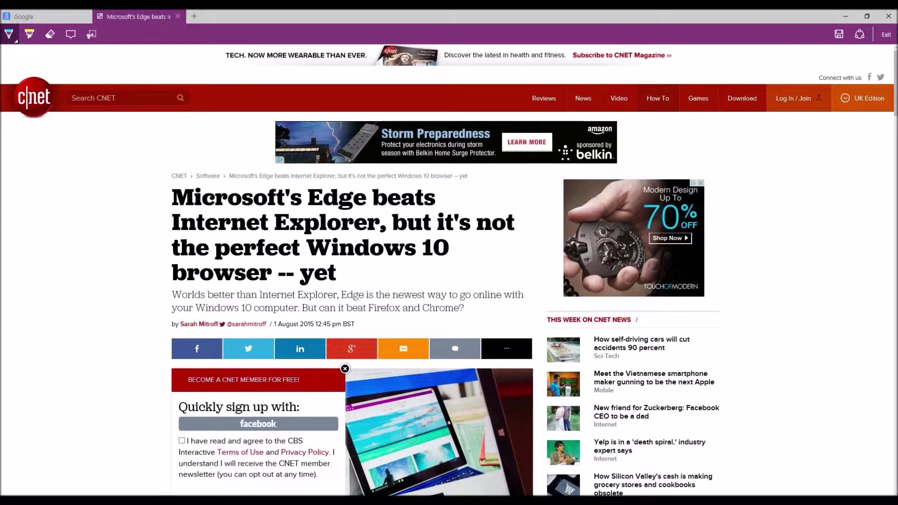
{"action": "mouse_move", "coordinate": [357, 178]}
{"action": "left_mouse_down"}
{"action": "mouse_move", "coordinate": [142, 195]}
{"action": "mouse_move", "coordinate": [419, 218]}
{"action": "mouse_move", "coordinate": [385, 177]}
{"action": "left_mouse_up"}
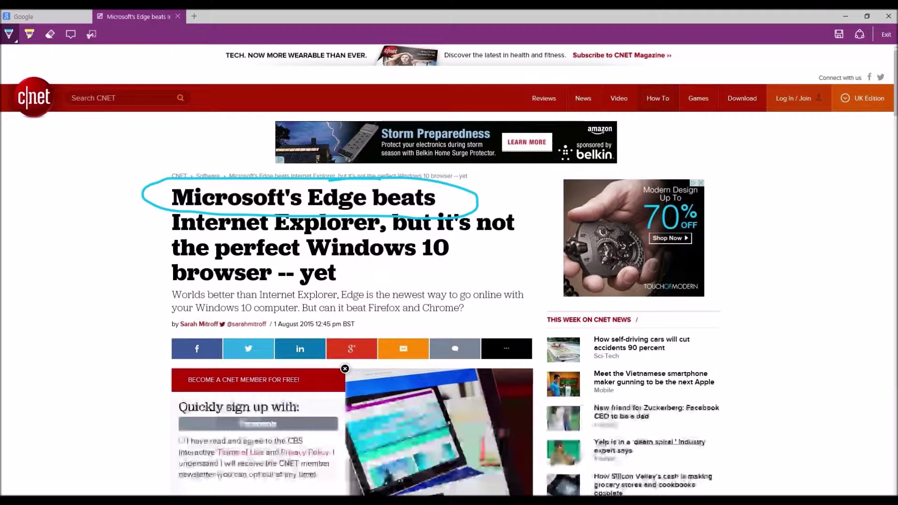
{"action": "left_click", "coordinate": [29, 34]}
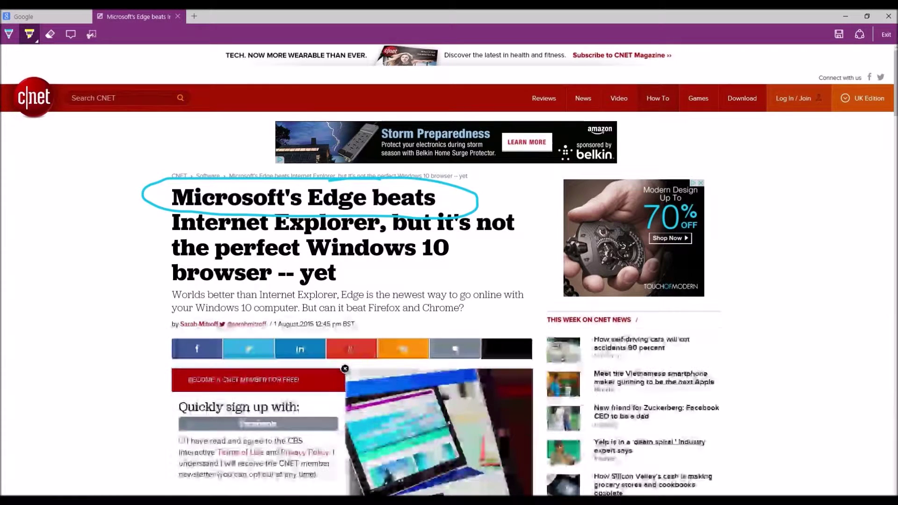
{"action": "mouse_move", "coordinate": [167, 295]}
{"action": "left_mouse_down"}
{"action": "mouse_move", "coordinate": [516, 282]}
{"action": "mouse_move", "coordinate": [540, 295]}
{"action": "left_mouse_up"}
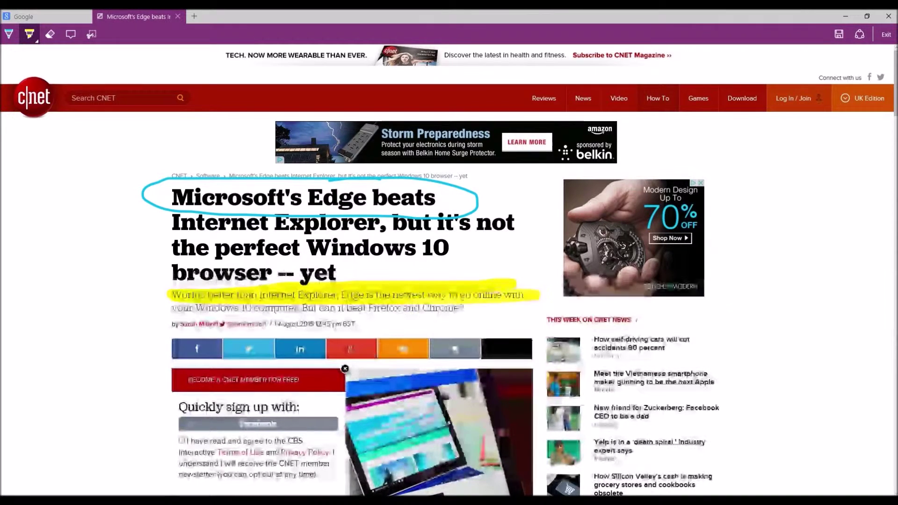
{"action": "left_click_drag", "start_coordinate": [150, 307], "coordinate": [528, 308]}
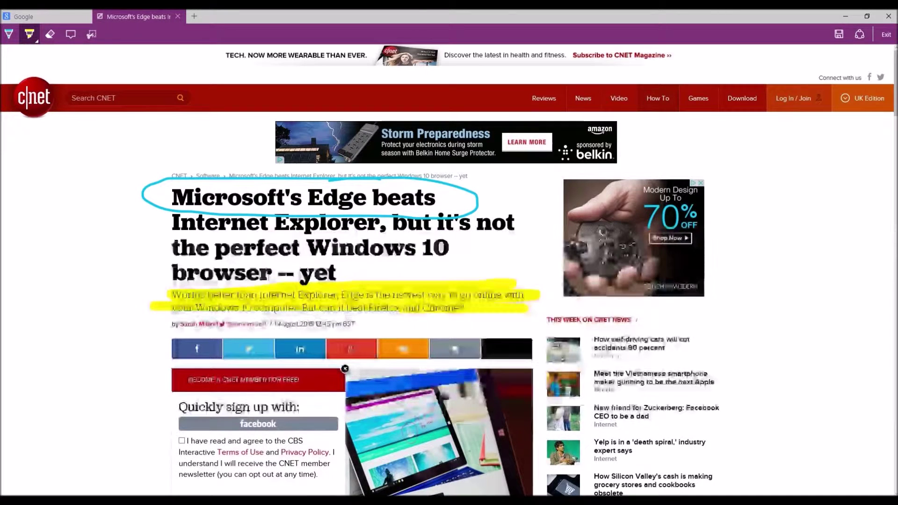
Step: Add a comment reading "this is a note" just beyond the end of the highlighted subtitle
{"action": "left_click", "coordinate": [70, 34]}
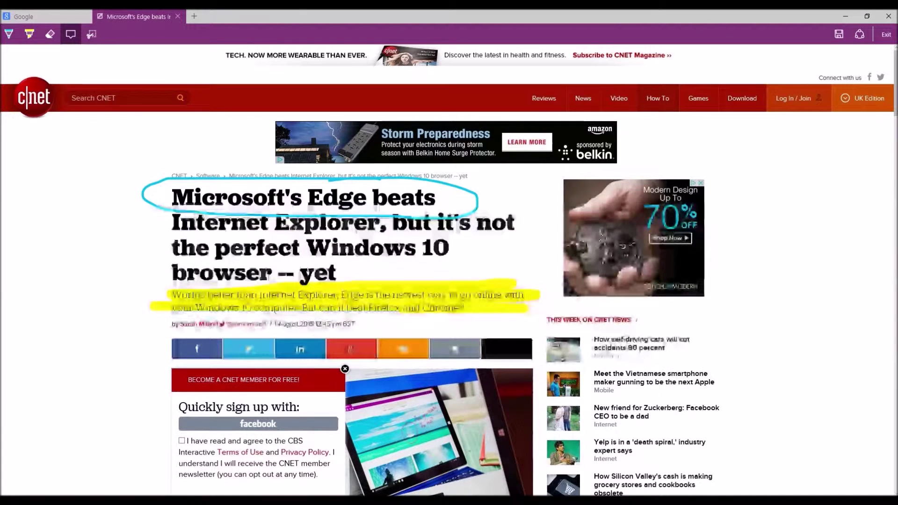
{"action": "left_click", "coordinate": [566, 290]}
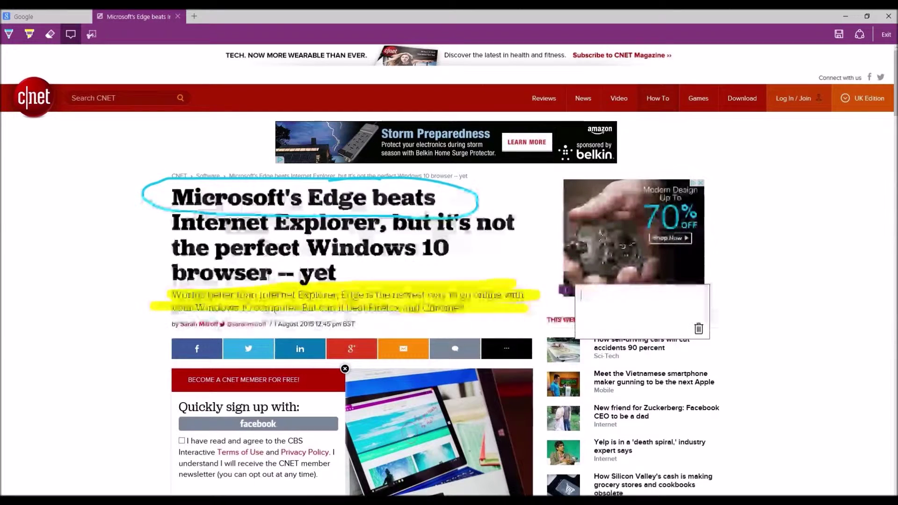
{"action": "type", "text": "this is a note"}
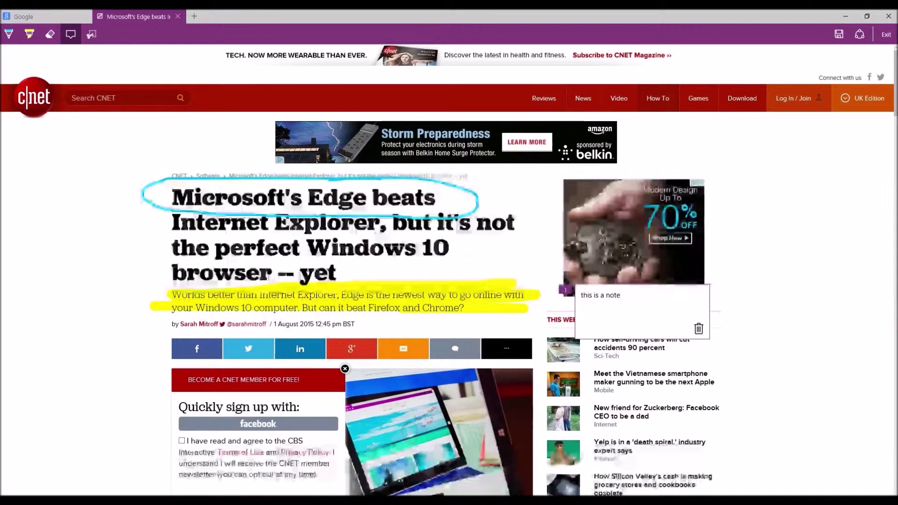
Step: View the web note's sharing options and exit the web note mode
{"action": "left_click", "coordinate": [860, 34]}
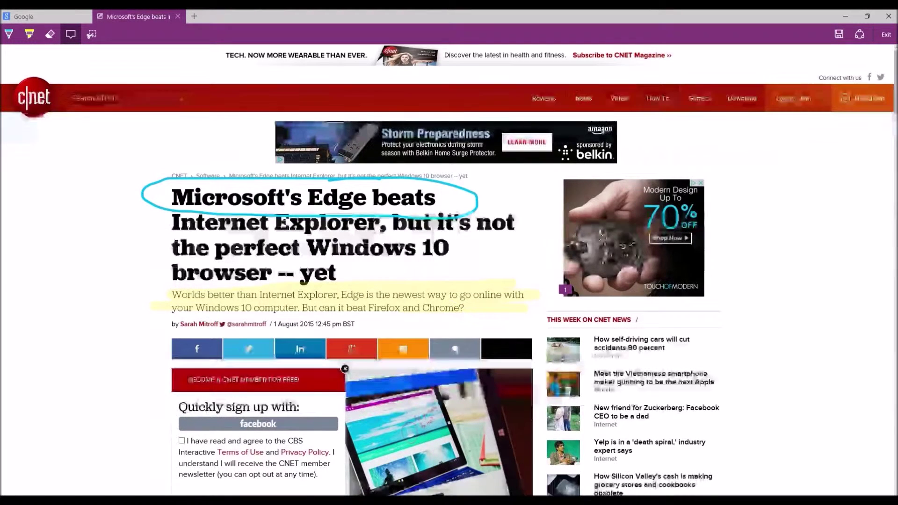
{"action": "left_click", "coordinate": [886, 34]}
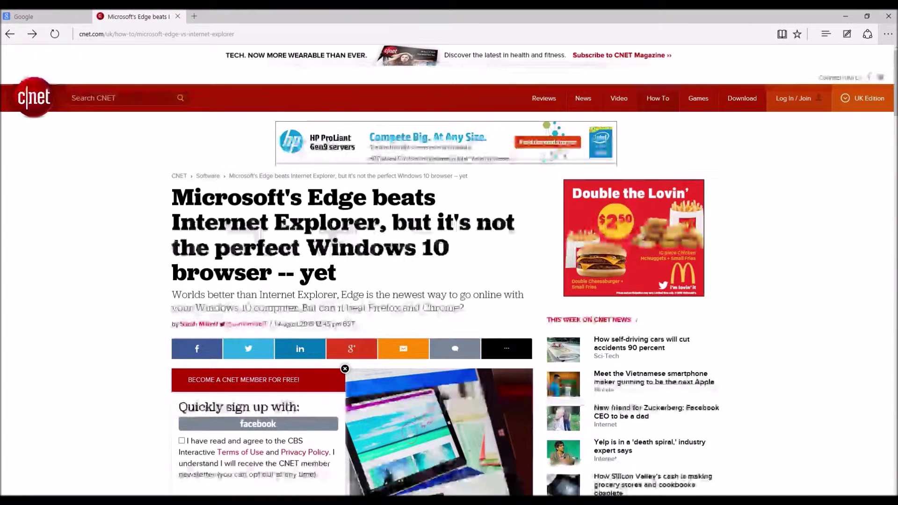
Step: Zoom the article page out and back to 100%, and pin the page to Start
{"action": "left_click", "coordinate": [888, 34]}
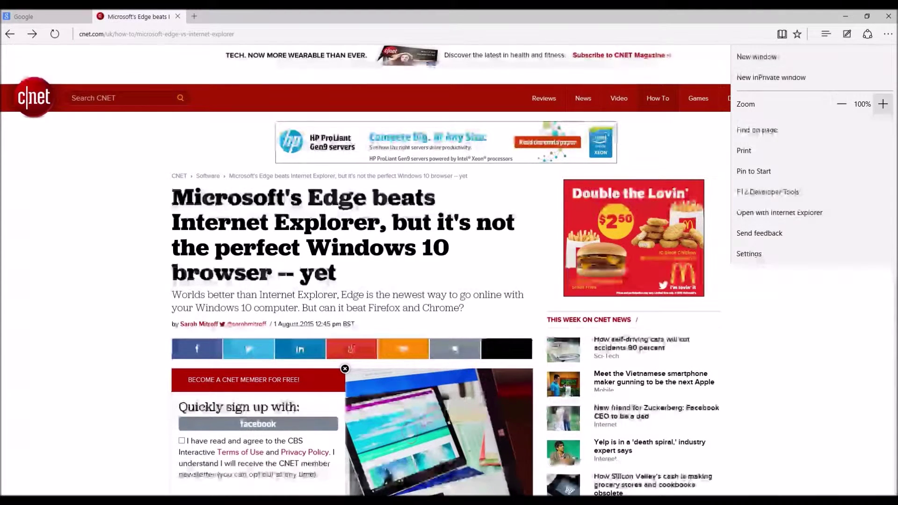
{"action": "left_click", "coordinate": [842, 103]}
{"action": "left_click", "coordinate": [883, 104]}
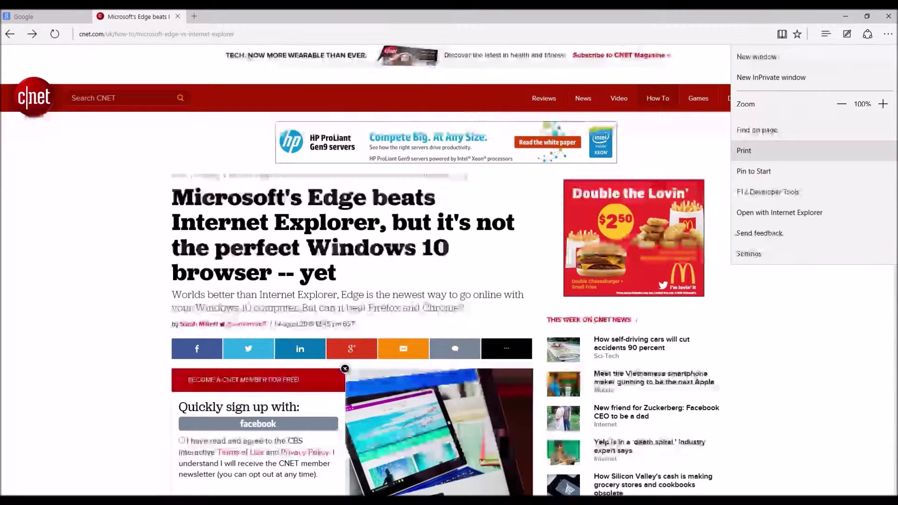
{"action": "left_click", "coordinate": [754, 171]}
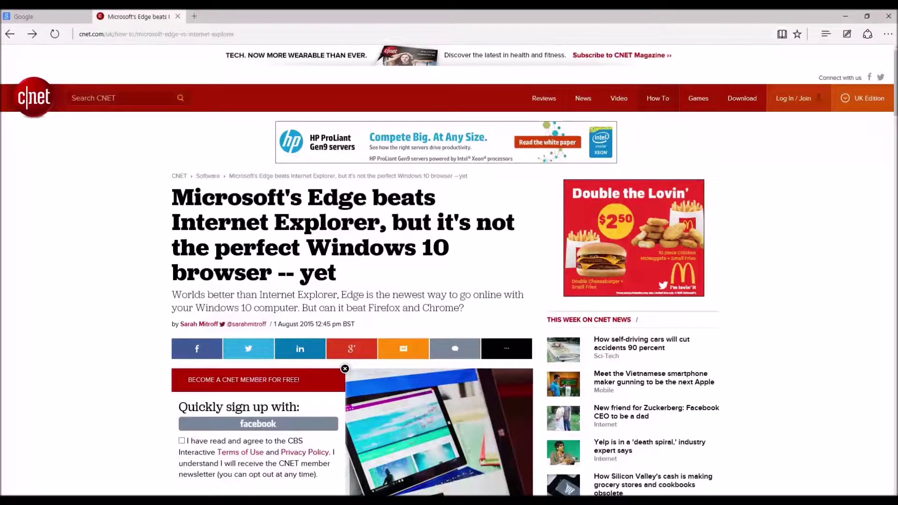
{"action": "left_click_drag", "start_coordinate": [392, 224], "coordinate": [338, 277]}
{"action": "left_click", "coordinate": [338, 277]}
Step: Open the feedback form, select Feature request or suggestion, view the subcategory choices, and close the form without sending
{"action": "left_click", "coordinate": [888, 34]}
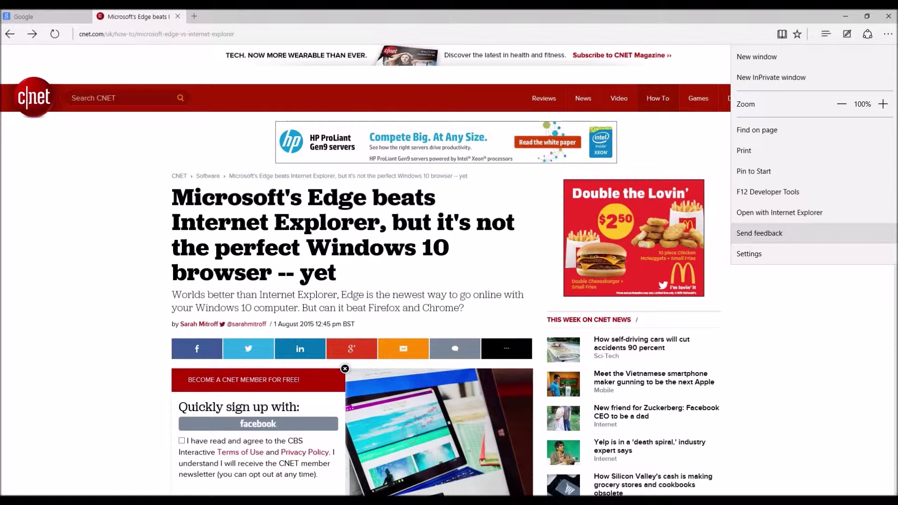
{"action": "left_click", "coordinate": [760, 233]}
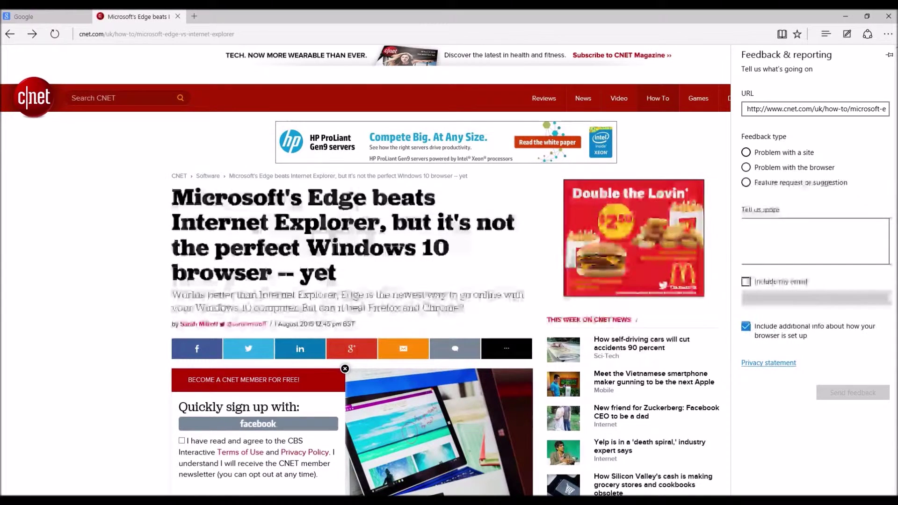
{"action": "left_click", "coordinate": [815, 241]}
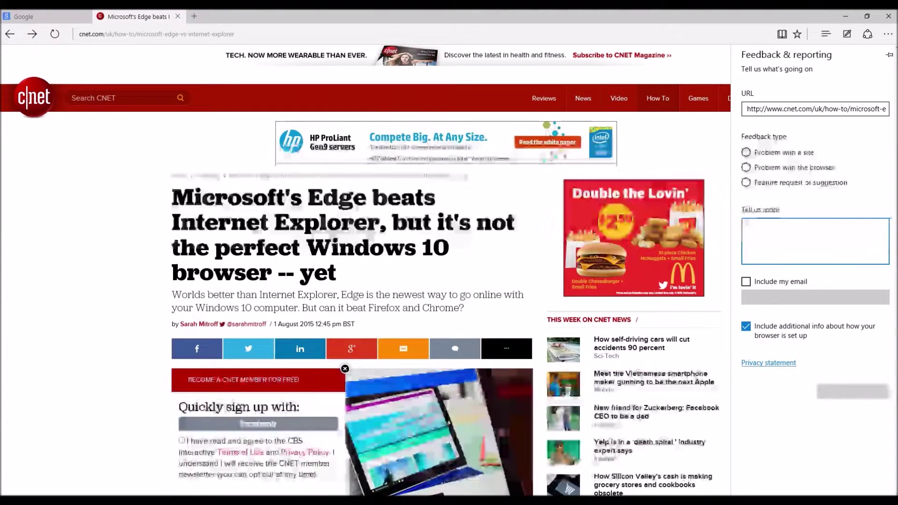
{"action": "left_click", "coordinate": [746, 183]}
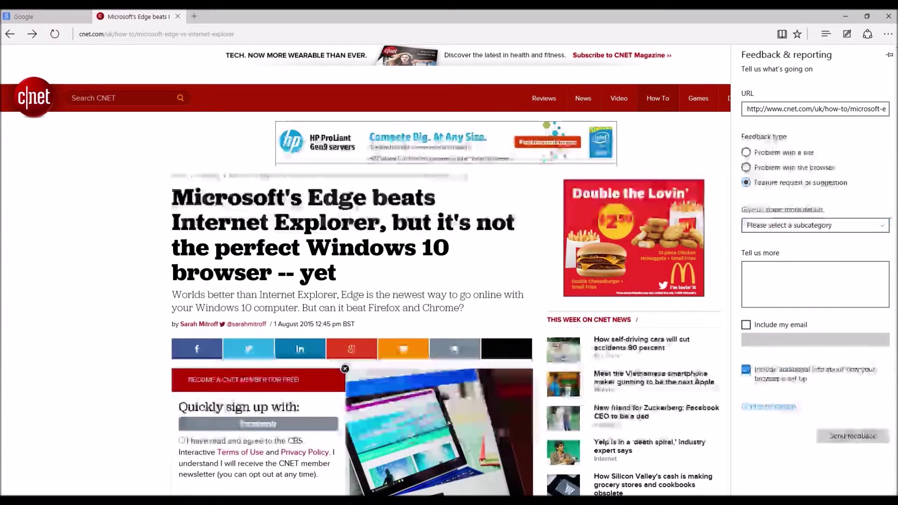
{"action": "left_click", "coordinate": [815, 226]}
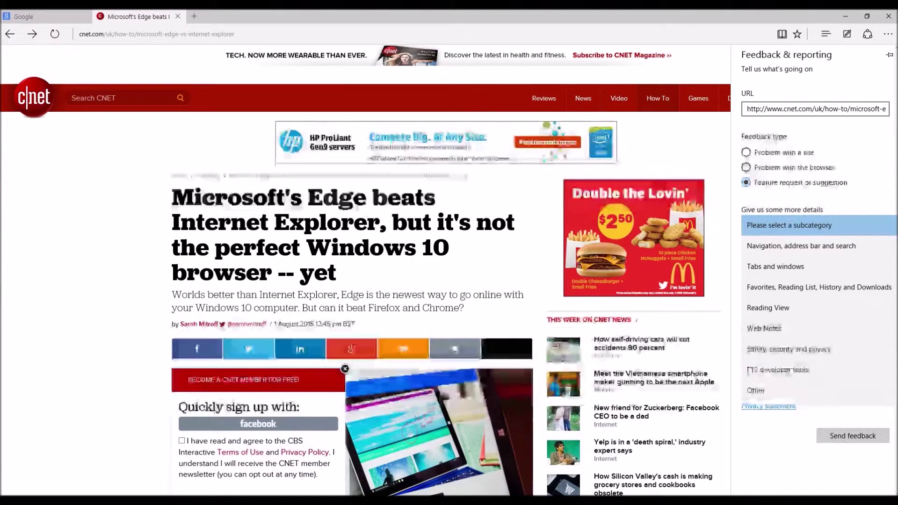
{"action": "key", "text": "Escape"}
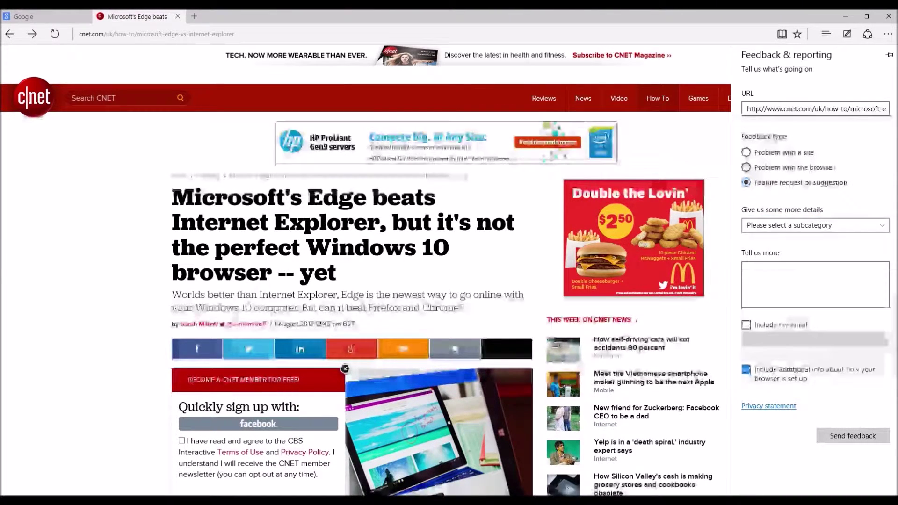
{"action": "left_click", "coordinate": [888, 34]}
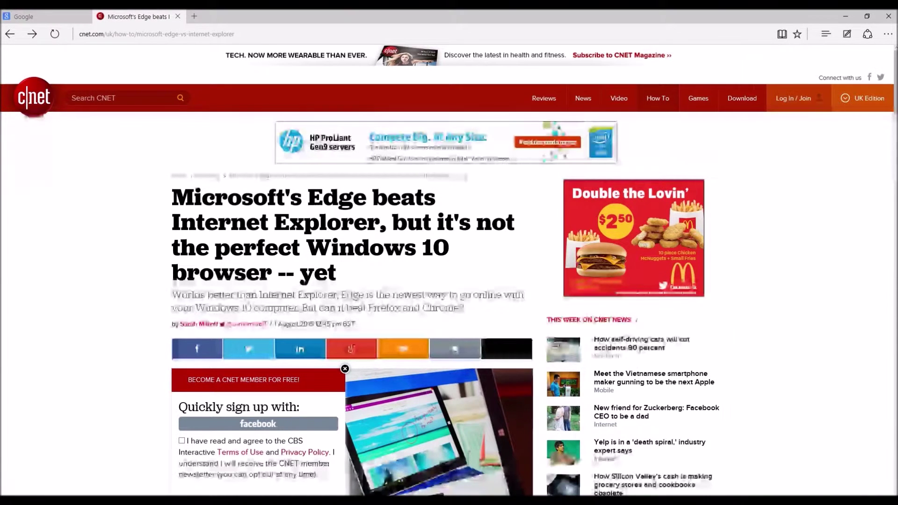
Step: Open the browser settings and change the theme to Dark
{"action": "left_click", "coordinate": [888, 34]}
{"action": "key", "text": "Return"}
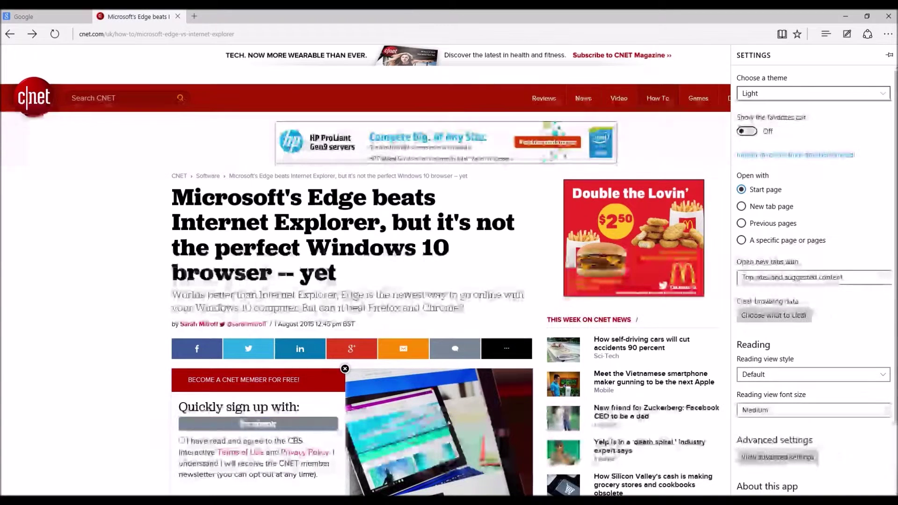
{"action": "left_click", "coordinate": [814, 94]}
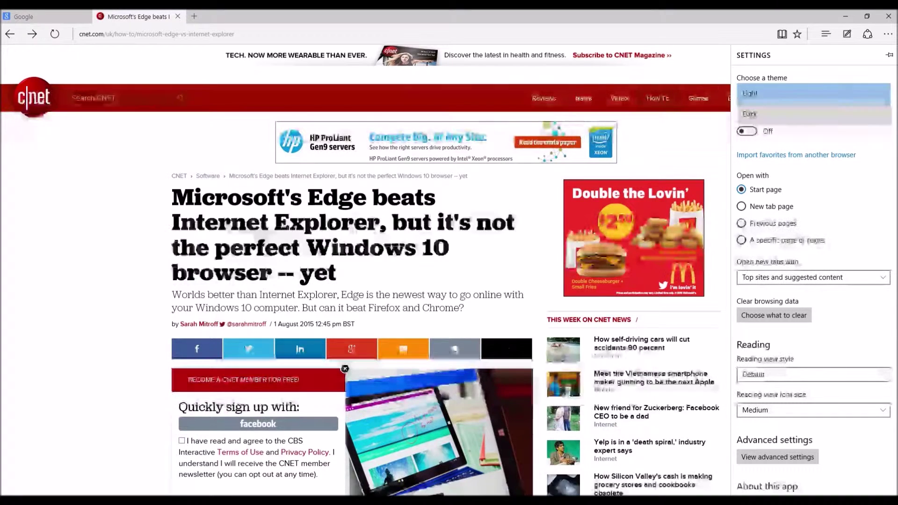
{"action": "key", "text": "Down"}
{"action": "key", "text": "Return"}
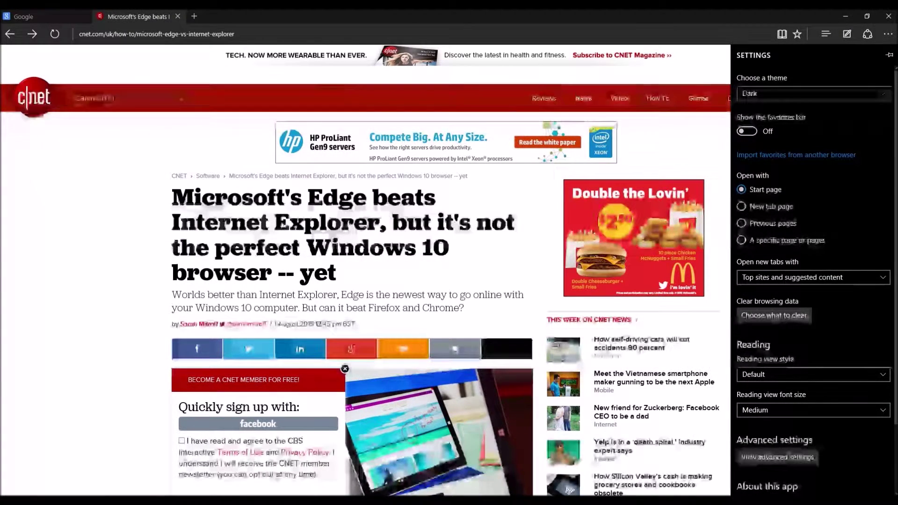
{"action": "scroll", "coordinate": [814, 281], "scroll_direction": "down", "scroll_amount": 2}
{"action": "scroll", "coordinate": [814, 281], "scroll_direction": "up", "scroll_amount": 2}
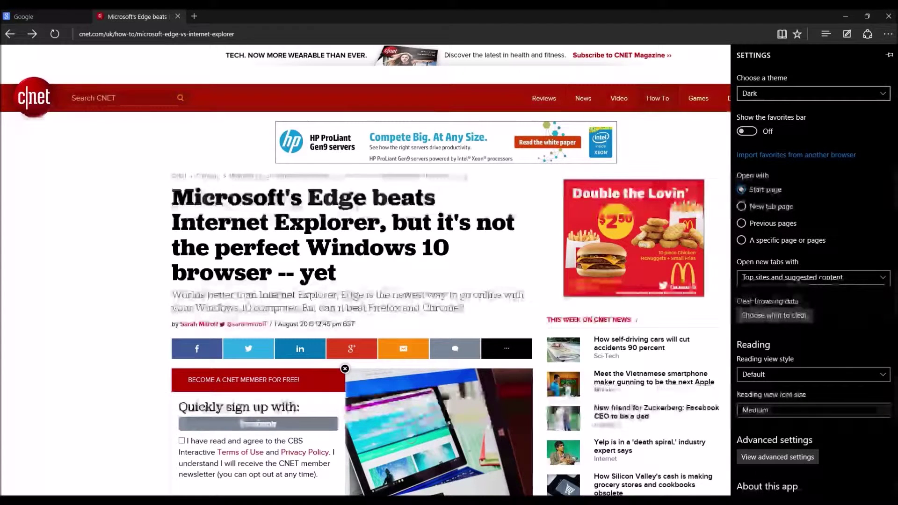
{"action": "left_click", "coordinate": [882, 94]}
{"action": "left_click", "coordinate": [882, 95]}
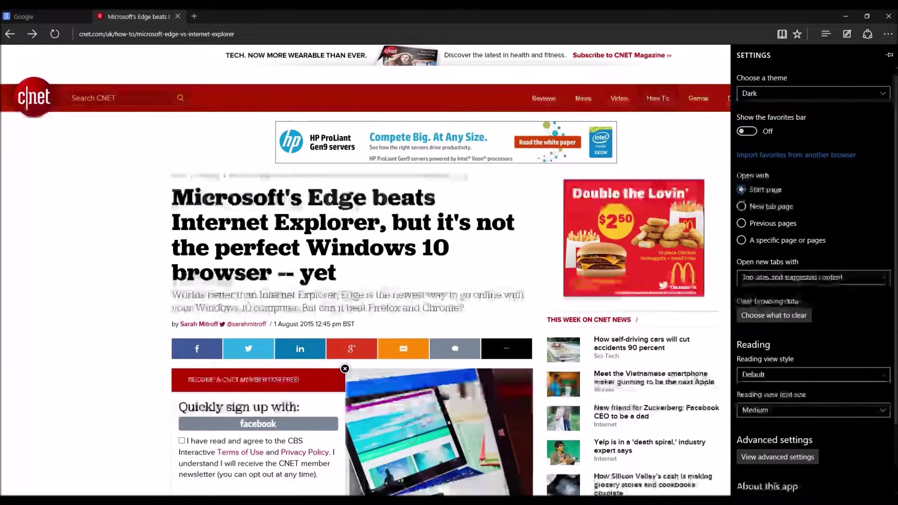
Step: View the article in Reading view with the dark theme, and return to the normal page
{"action": "left_click", "coordinate": [782, 34]}
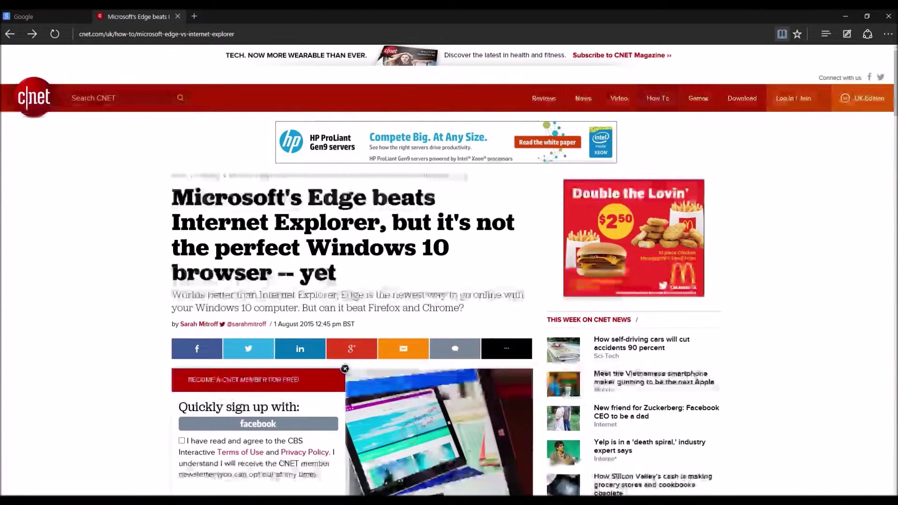
{"action": "key", "text": "ctrl+shift+r"}
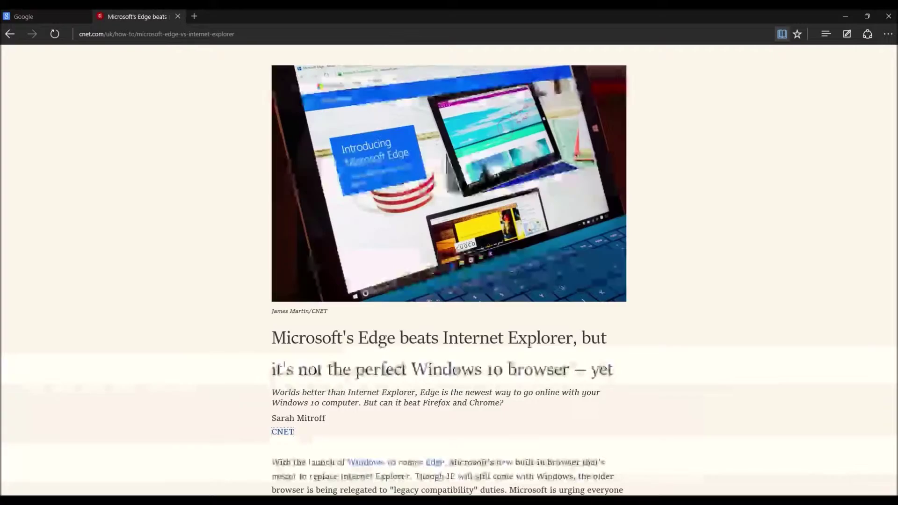
{"action": "scroll", "coordinate": [449, 270], "scroll_direction": "down", "scroll_amount": 6}
{"action": "scroll", "coordinate": [449, 270], "scroll_direction": "up", "scroll_amount": 4}
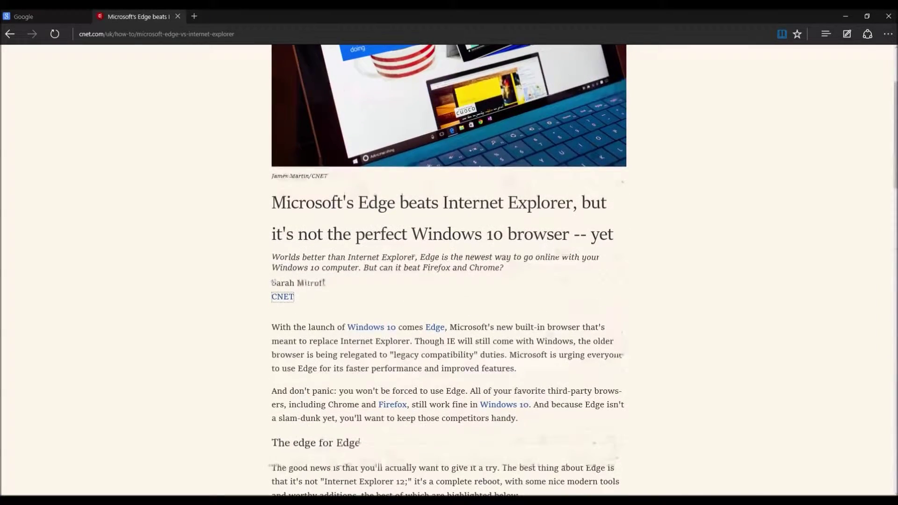
{"action": "key", "text": "ctrl+shift+r"}
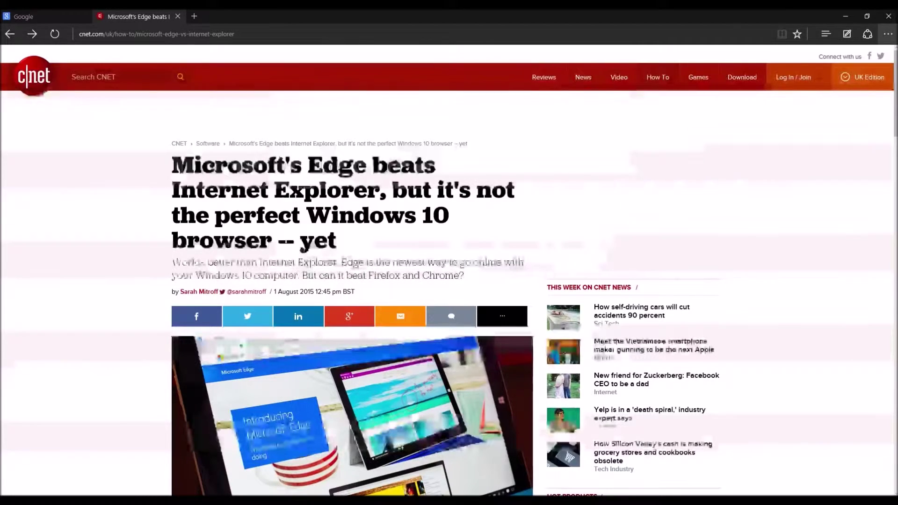
Step: Set the browser theme back to Light in the settings
{"action": "left_click", "coordinate": [887, 33]}
{"action": "left_click", "coordinate": [748, 252]}
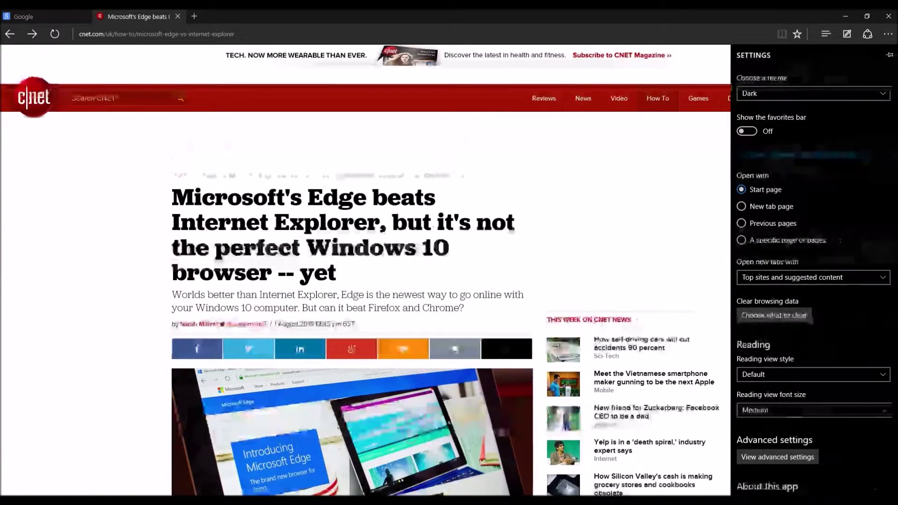
{"action": "left_click", "coordinate": [813, 94]}
{"action": "left_click", "coordinate": [776, 73]}
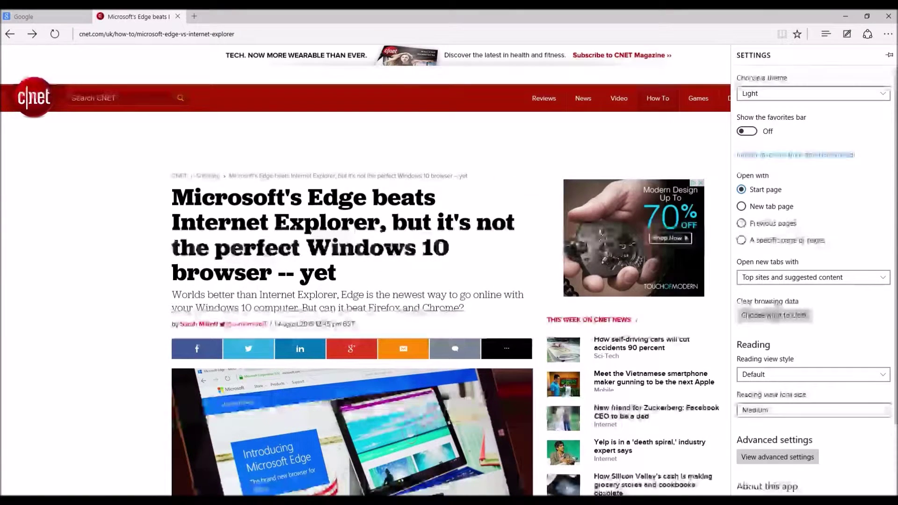
Step: Turn the favorites bar on and back off in the settings
{"action": "key", "text": "Tab"}
{"action": "key", "text": "space"}
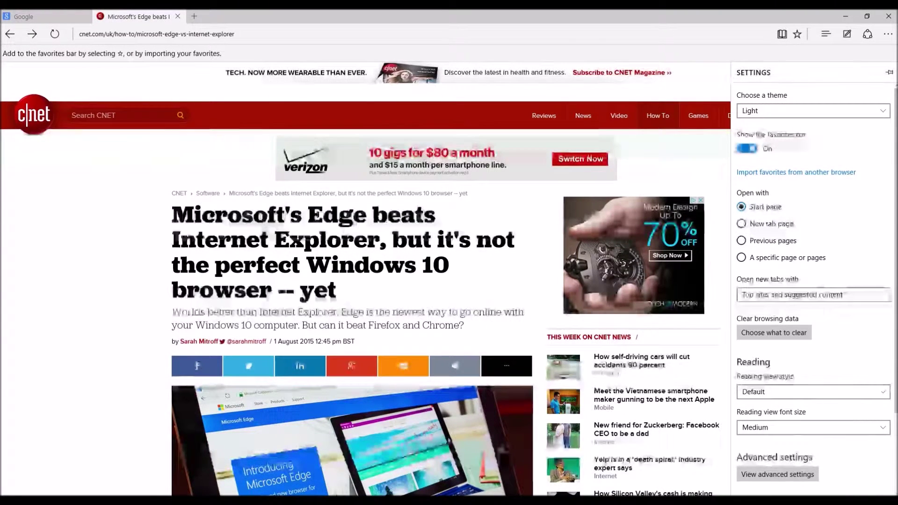
{"action": "key", "text": "space"}
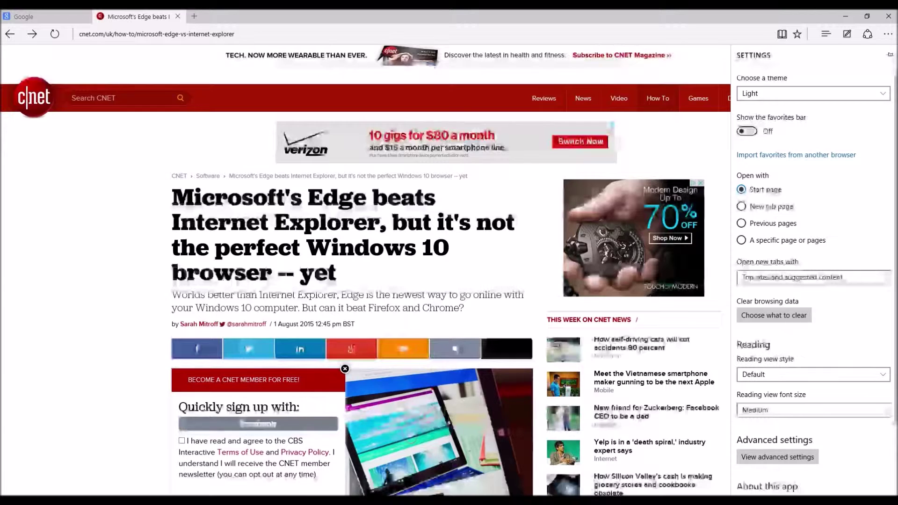
Step: Look through the remaining settings and view the choices for what new tabs open with
{"action": "scroll", "coordinate": [813, 281], "scroll_direction": "down", "scroll_amount": 2}
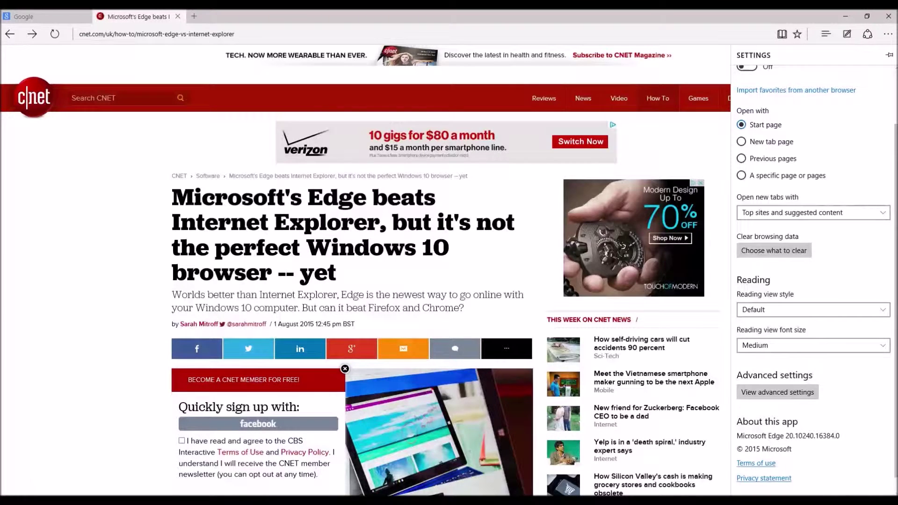
{"action": "scroll", "coordinate": [814, 276], "scroll_direction": "down", "scroll_amount": 1}
{"action": "scroll", "coordinate": [814, 276], "scroll_direction": "up", "scroll_amount": 3}
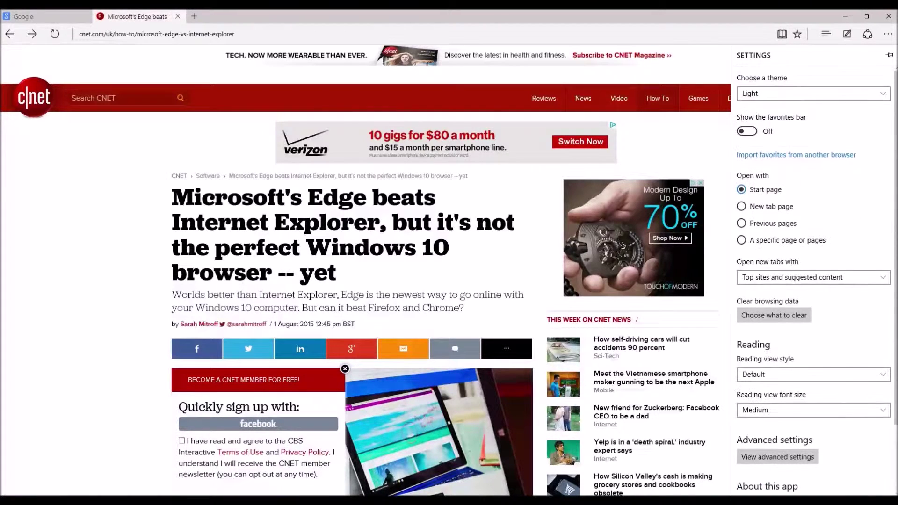
{"action": "scroll", "coordinate": [814, 276], "scroll_direction": "down", "scroll_amount": 3}
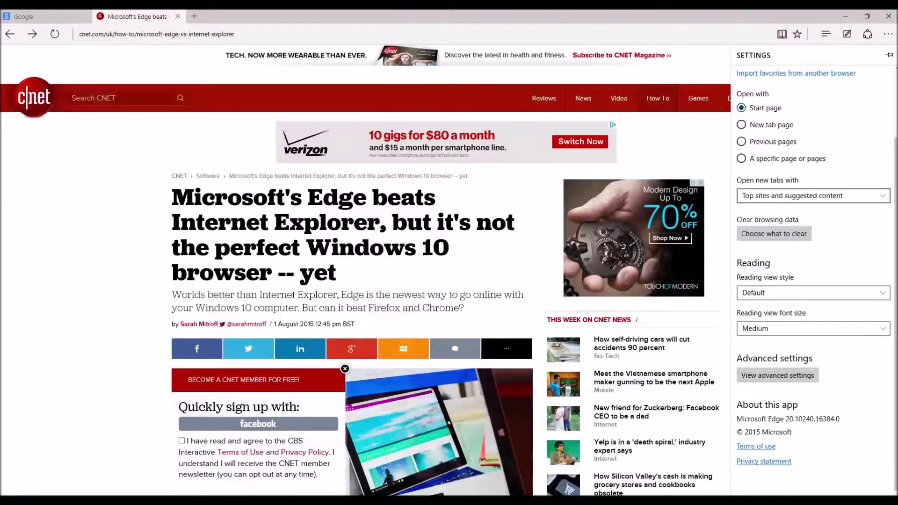
{"action": "left_click", "coordinate": [814, 196]}
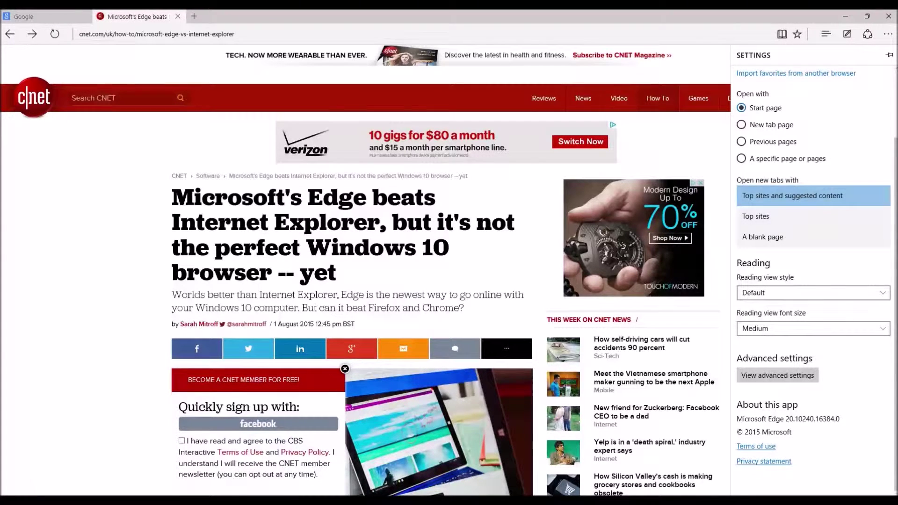
Step: Open a new tab showing top sites and the news feed
{"action": "left_click", "coordinate": [194, 16]}
{"action": "left_click", "coordinate": [194, 16]}
{"action": "left_click", "coordinate": [194, 16]}
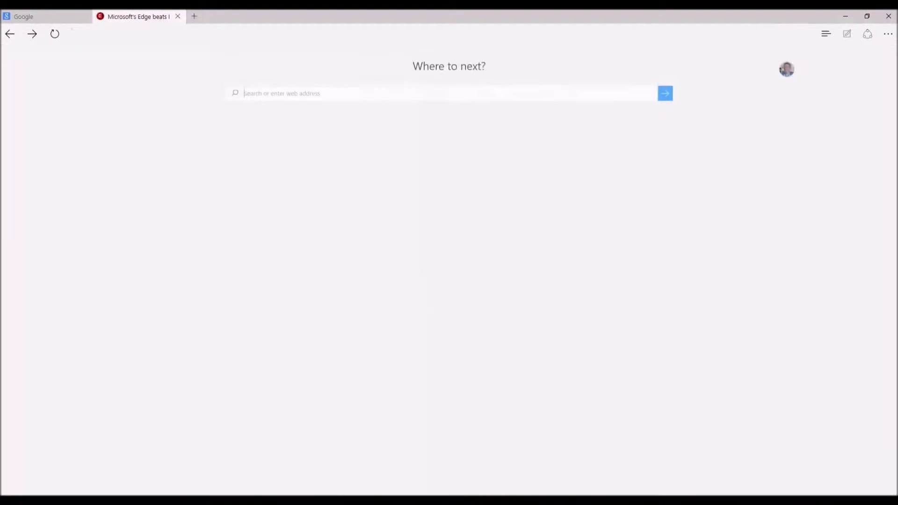
Step: Review the "Open new tabs with" choices in the settings from the new tab, and close the settings
{"action": "left_click", "coordinate": [888, 34]}
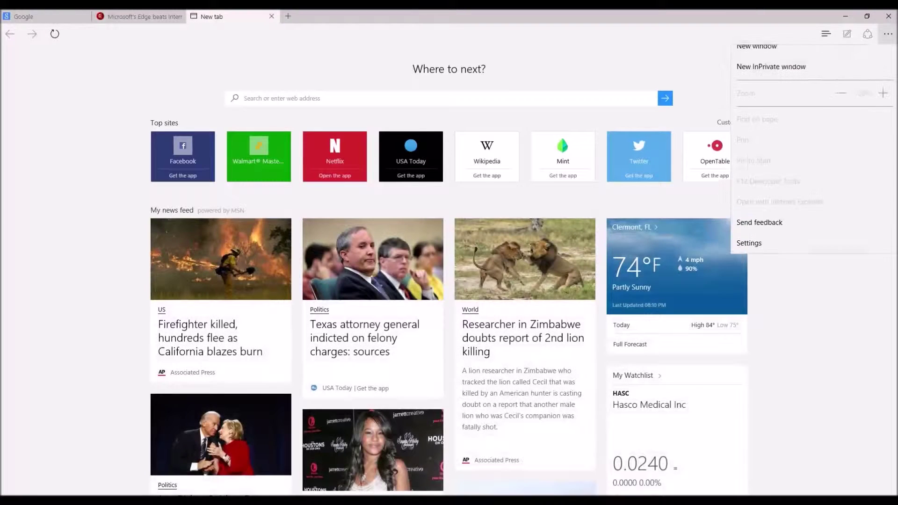
{"action": "left_click", "coordinate": [749, 254]}
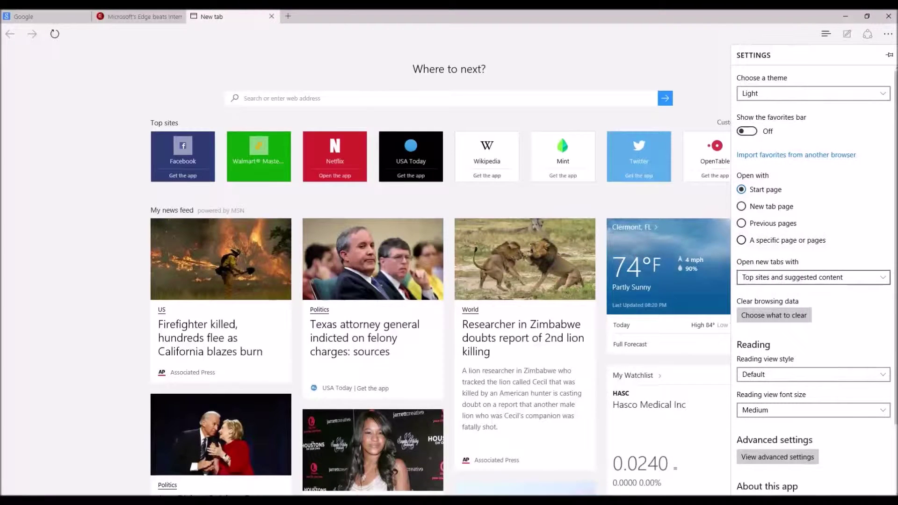
{"action": "left_click", "coordinate": [813, 277]}
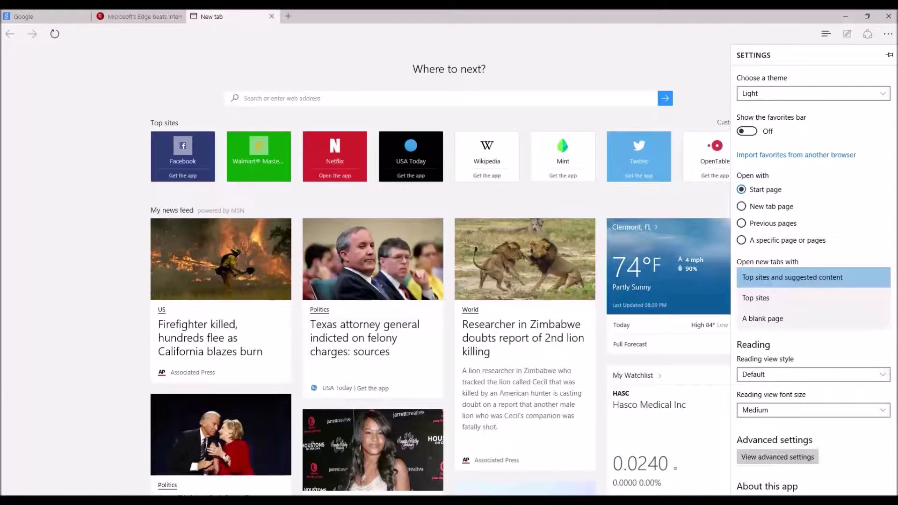
{"action": "key", "text": "Escape"}
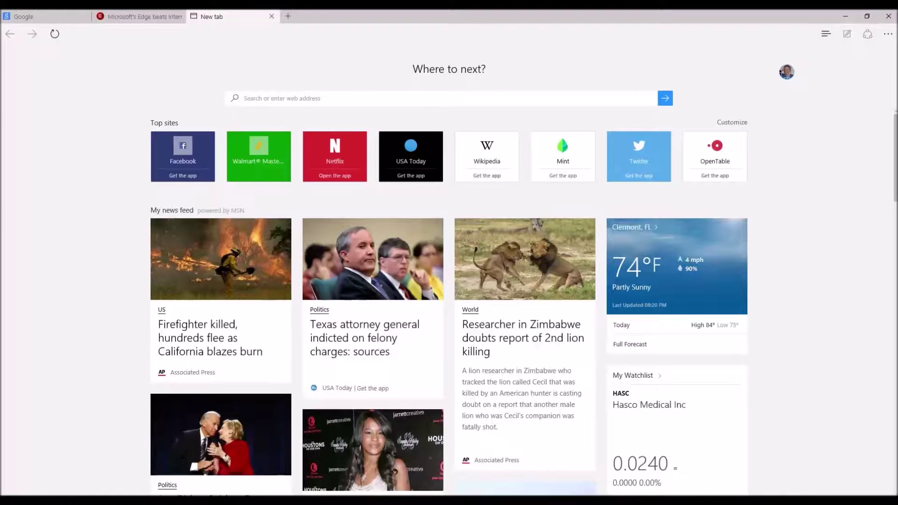
Step: Set the Reading view style to Dark in the browser settings
{"action": "left_click", "coordinate": [888, 34]}
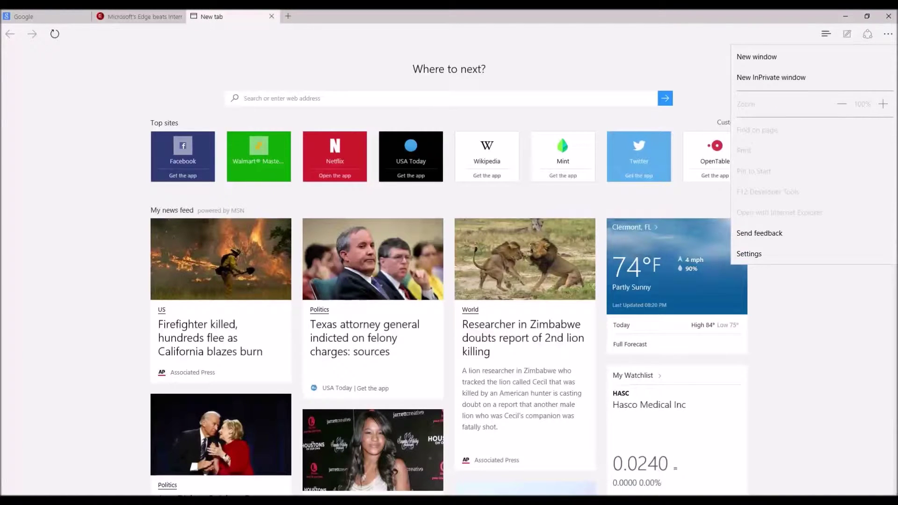
{"action": "left_click", "coordinate": [767, 254]}
{"action": "scroll", "coordinate": [795, 281], "scroll_direction": "down", "scroll_amount": 2}
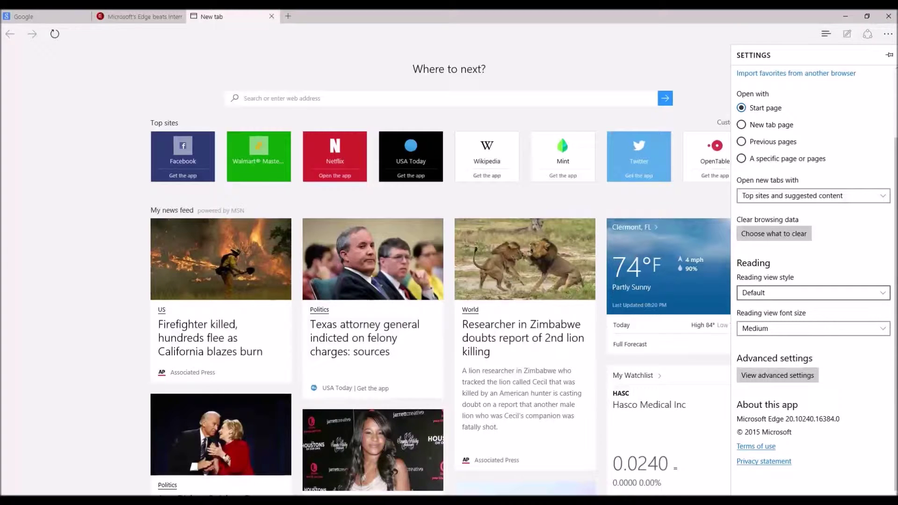
{"action": "left_click", "coordinate": [813, 293]}
{"action": "key", "text": "Down"}
{"action": "key", "text": "Down"}
{"action": "key", "text": "Down"}
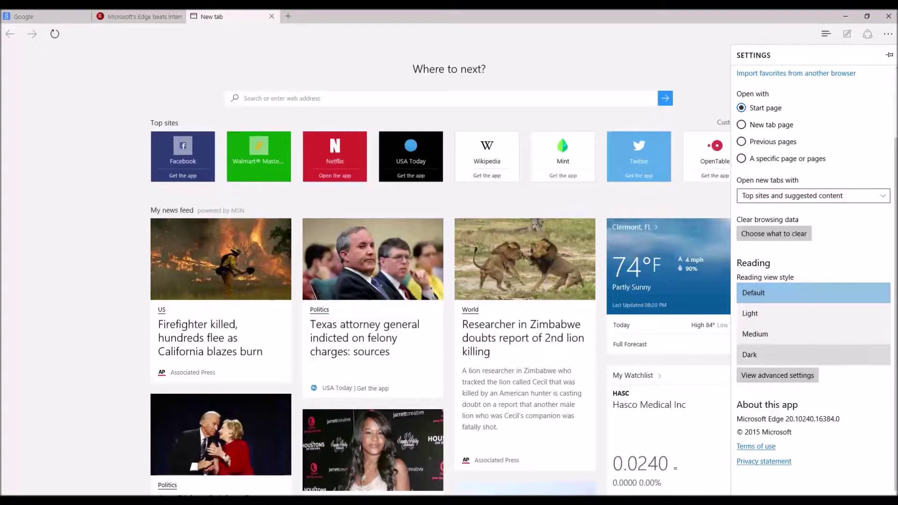
{"action": "key", "text": "Up"}
{"action": "key", "text": "Down"}
{"action": "key", "text": "Return"}
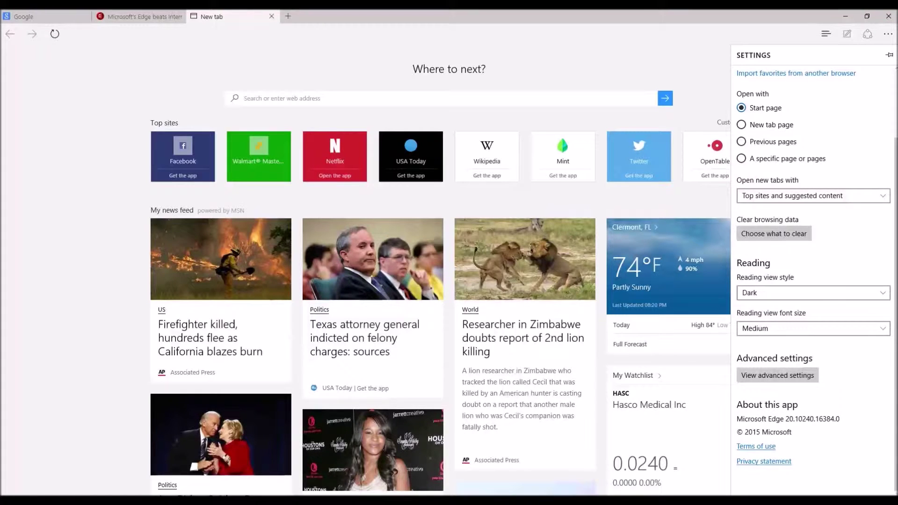
Step: Switch to the CNET article about Microsoft Edge and show it in Reading view
{"action": "left_click", "coordinate": [139, 16]}
{"action": "left_click", "coordinate": [139, 17]}
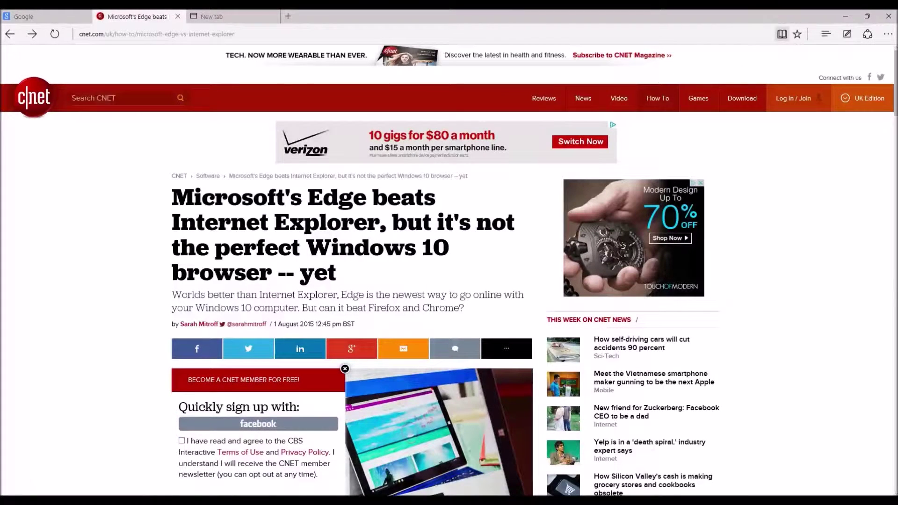
{"action": "left_click", "coordinate": [782, 35]}
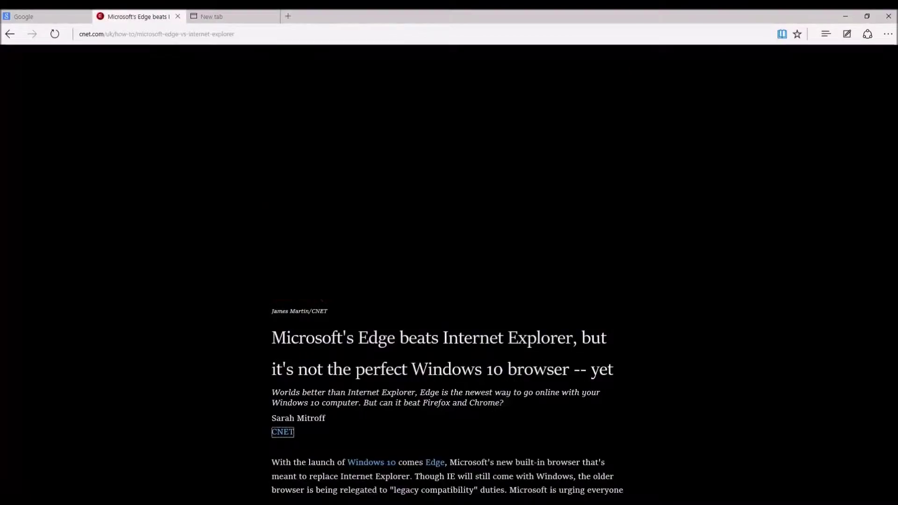
{"action": "scroll", "coordinate": [449, 270], "scroll_direction": "down", "scroll_amount": 15}
{"action": "scroll", "coordinate": [449, 272], "scroll_direction": "up", "scroll_amount": 6}
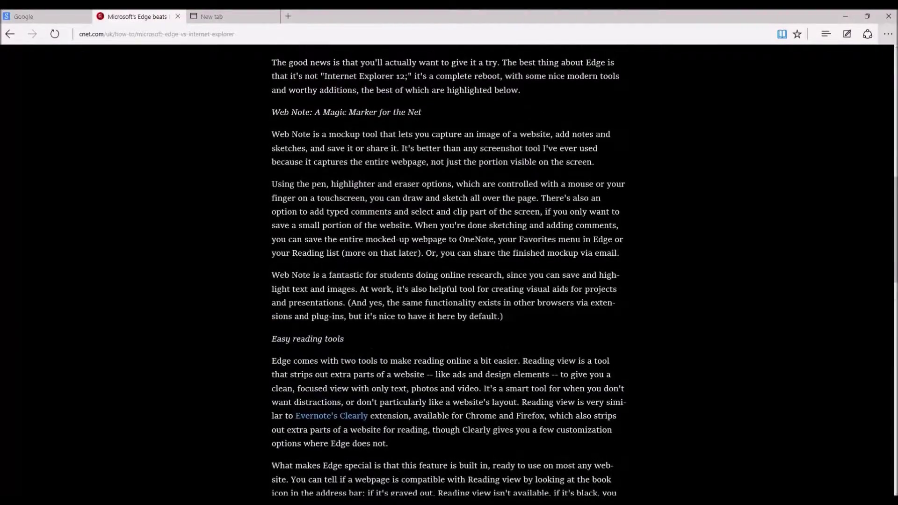
Step: Set the browser theme to Dark and close the settings
{"action": "left_click", "coordinate": [888, 34]}
{"action": "left_click", "coordinate": [753, 254]}
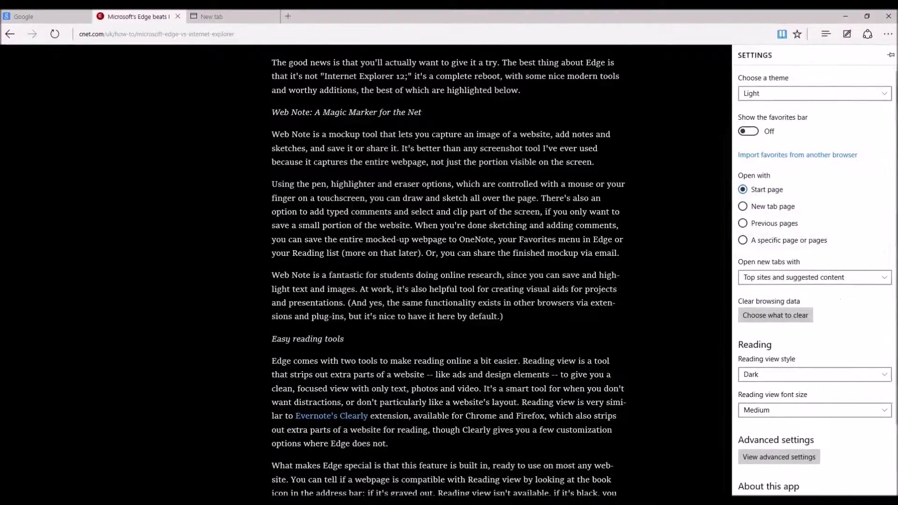
{"action": "left_click", "coordinate": [813, 94]}
{"action": "left_click", "coordinate": [813, 115]}
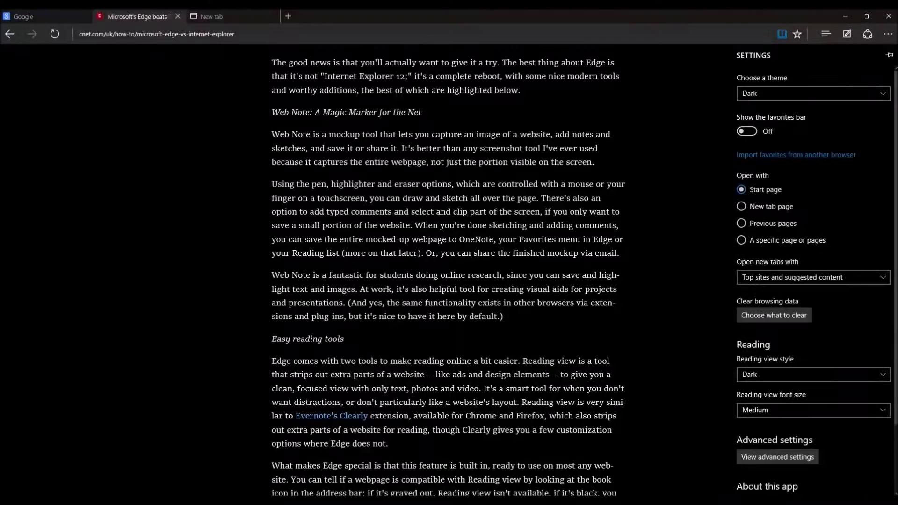
{"action": "left_click", "coordinate": [655, 187]}
Step: Look through the CNET article in Reading view to examine the dark style together with the dark theme
{"action": "scroll", "coordinate": [449, 270], "scroll_direction": "up", "scroll_amount": 1}
{"action": "scroll", "coordinate": [449, 271], "scroll_direction": "up", "scroll_amount": 10}
{"action": "scroll", "coordinate": [449, 271], "scroll_direction": "down", "scroll_amount": 20}
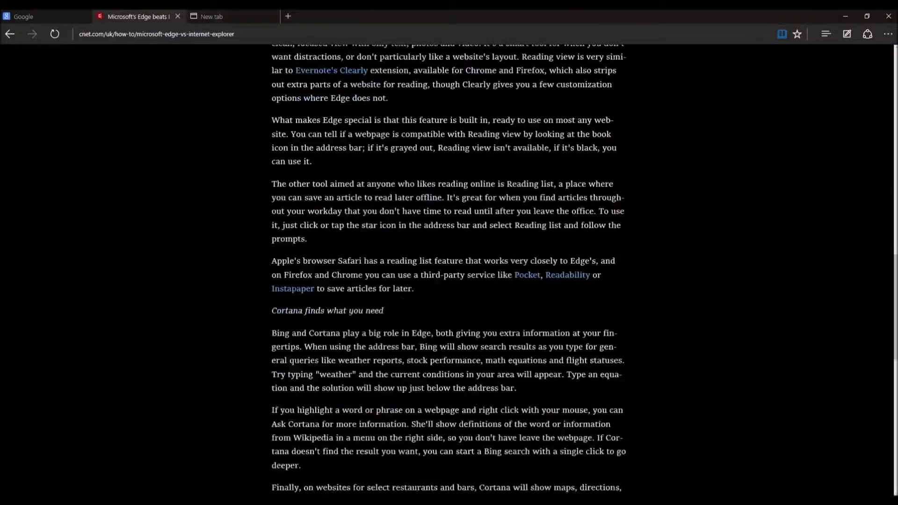
{"action": "scroll", "coordinate": [450, 271], "scroll_direction": "up", "scroll_amount": 20}
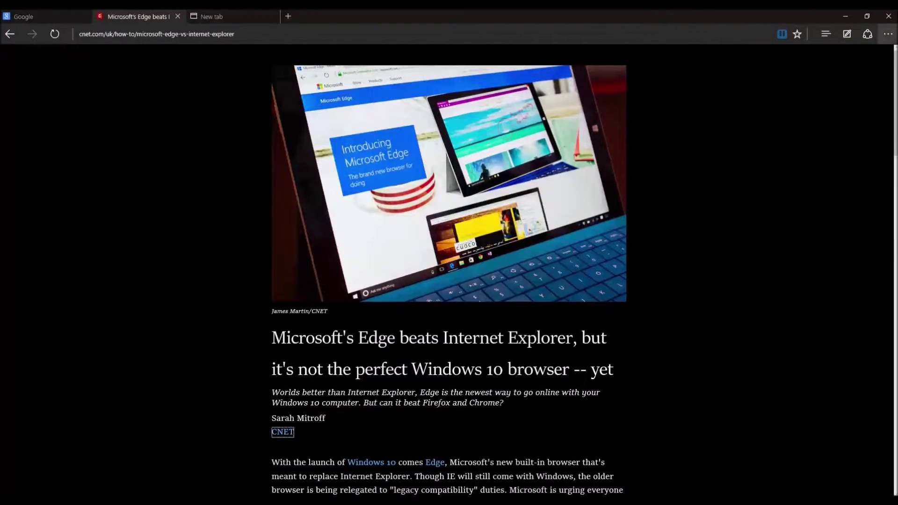
{"action": "scroll", "coordinate": [449, 271], "scroll_direction": "down", "scroll_amount": 20}
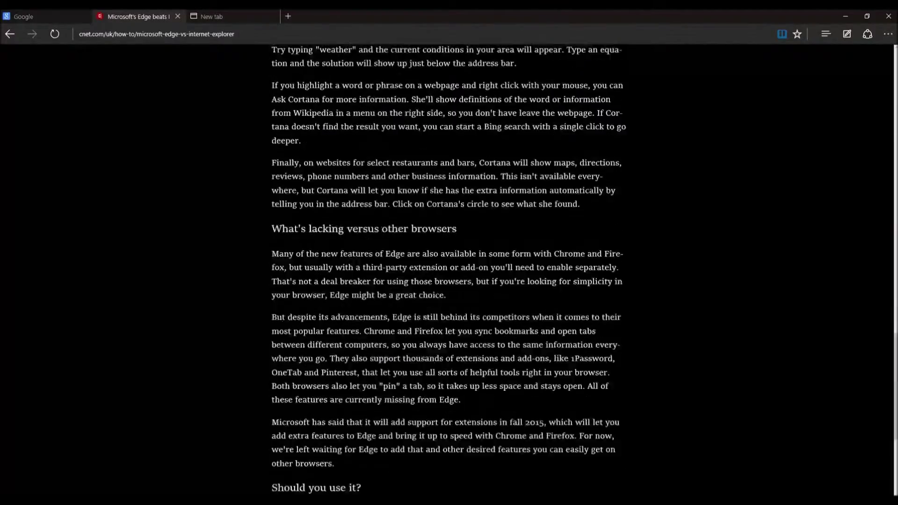
{"action": "scroll", "coordinate": [449, 271], "scroll_direction": "up", "scroll_amount": 20}
{"action": "scroll", "coordinate": [449, 272], "scroll_direction": "up", "scroll_amount": 8}
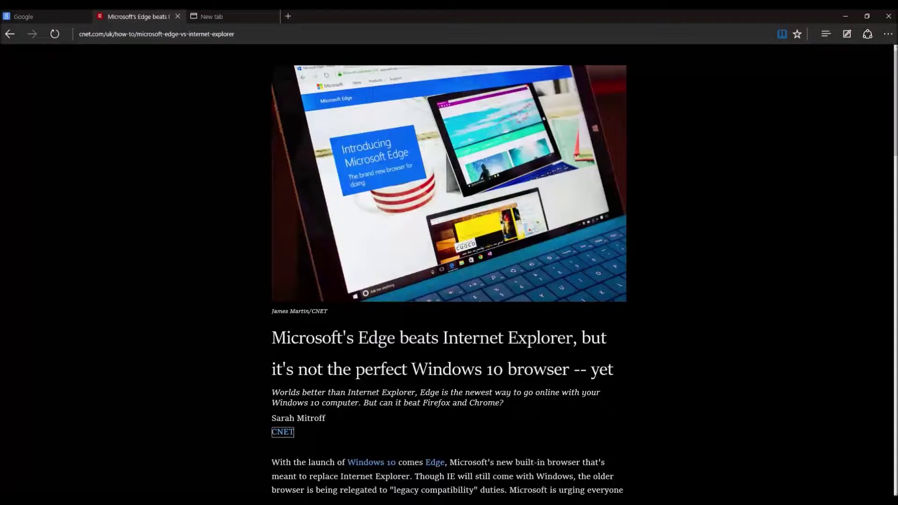
{"action": "scroll", "coordinate": [449, 272], "scroll_direction": "down", "scroll_amount": 1}
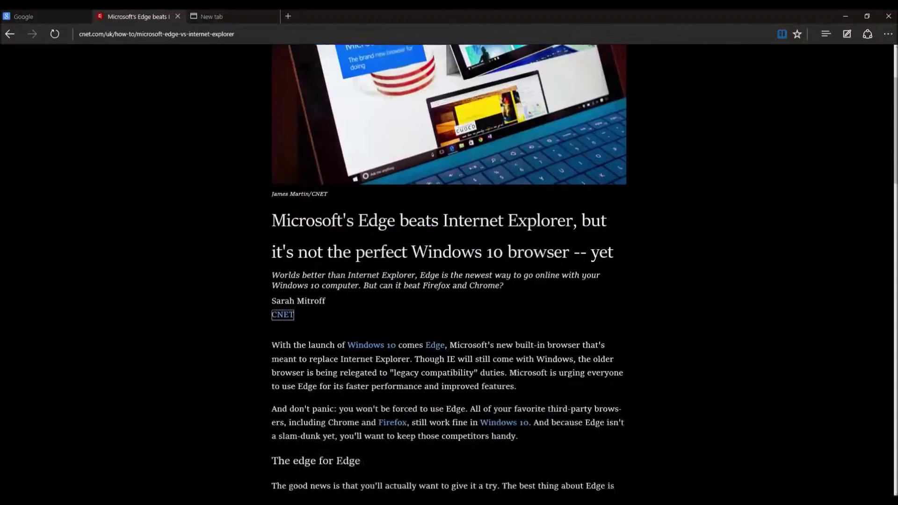
{"action": "scroll", "coordinate": [449, 272], "scroll_direction": "up", "scroll_amount": 1}
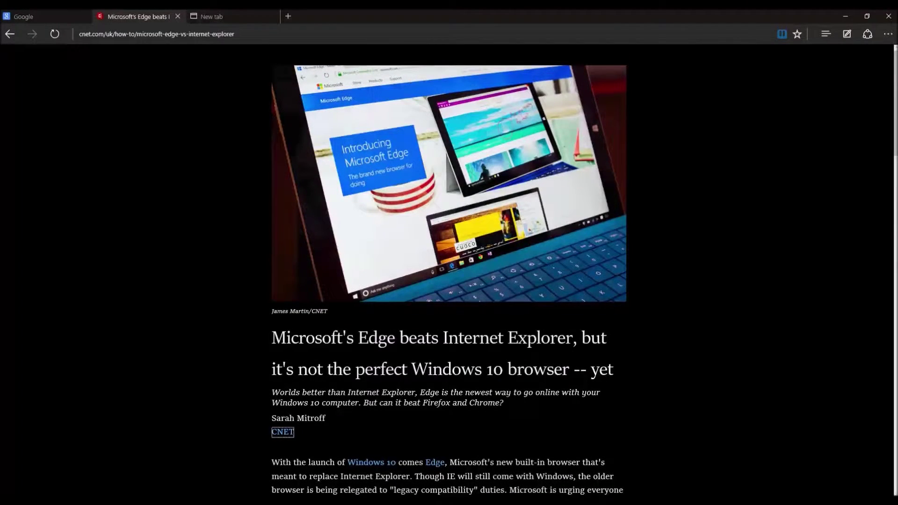
Step: Open the advanced settings and turn the home button on and back off
{"action": "left_click", "coordinate": [888, 34]}
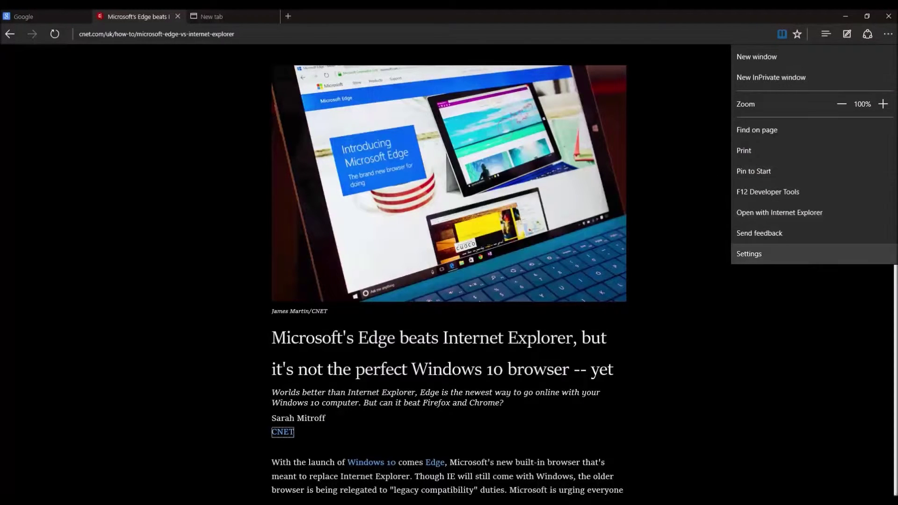
{"action": "left_click", "coordinate": [758, 252]}
{"action": "scroll", "coordinate": [814, 280], "scroll_direction": "down", "scroll_amount": 2}
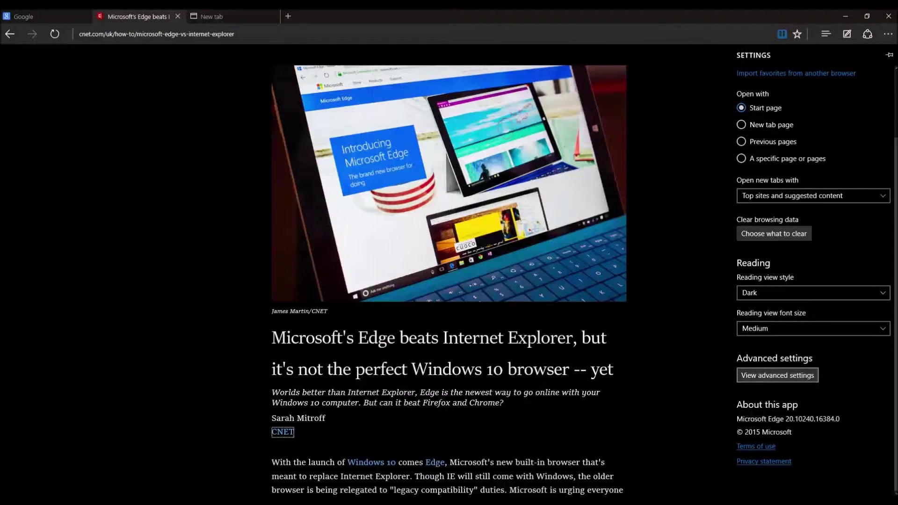
{"action": "left_click", "coordinate": [777, 376]}
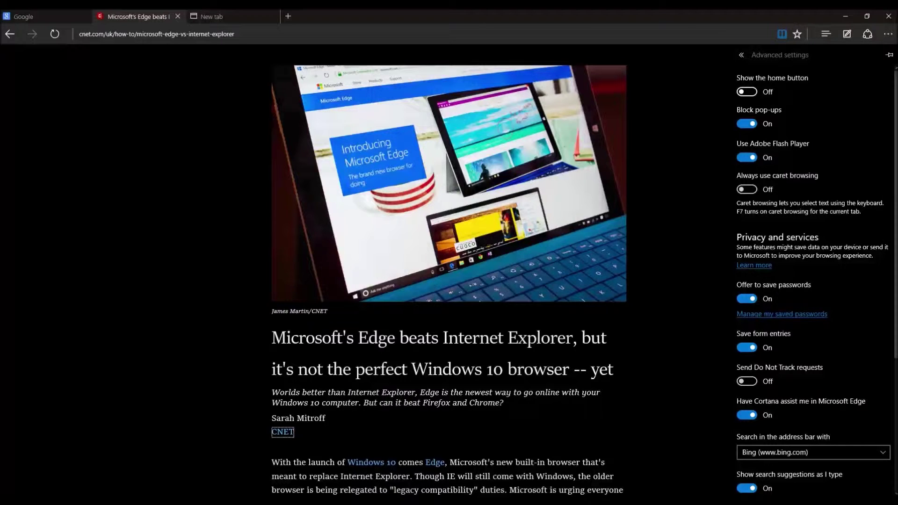
{"action": "left_click", "coordinate": [747, 92]}
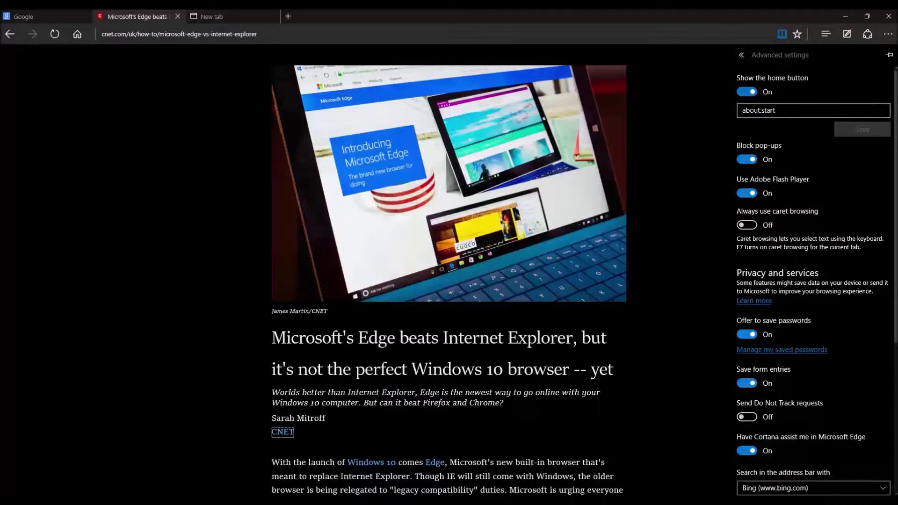
{"action": "left_click", "coordinate": [747, 92]}
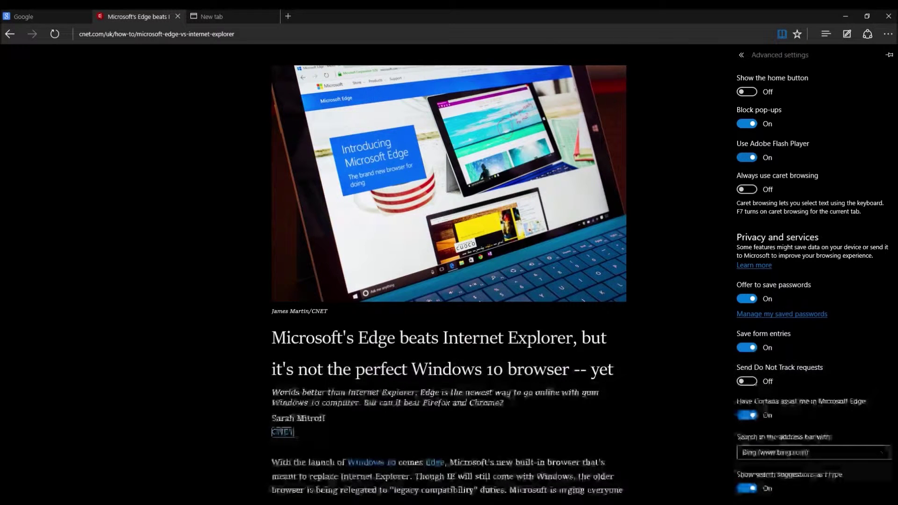
Step: Review the remaining advanced settings, including the privacy and services options, and close the settings
{"action": "scroll", "coordinate": [814, 290], "scroll_direction": "down", "scroll_amount": 1}
{"action": "scroll", "coordinate": [814, 290], "scroll_direction": "up", "scroll_amount": 1}
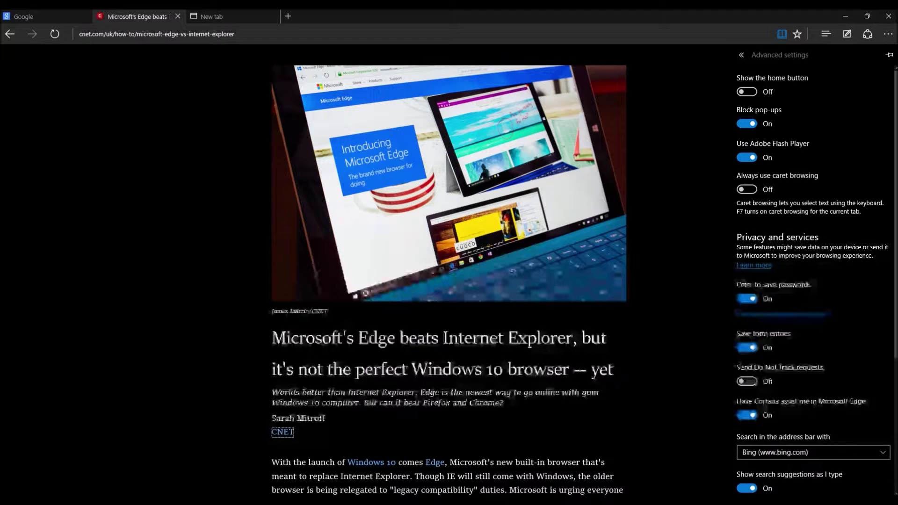
{"action": "scroll", "coordinate": [814, 280], "scroll_direction": "down", "scroll_amount": 1}
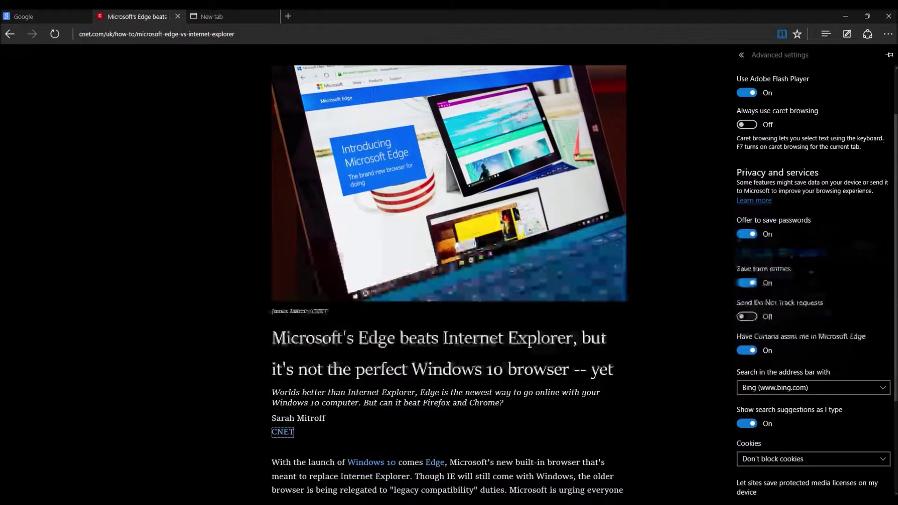
{"action": "scroll", "coordinate": [814, 280], "scroll_direction": "down", "scroll_amount": 2}
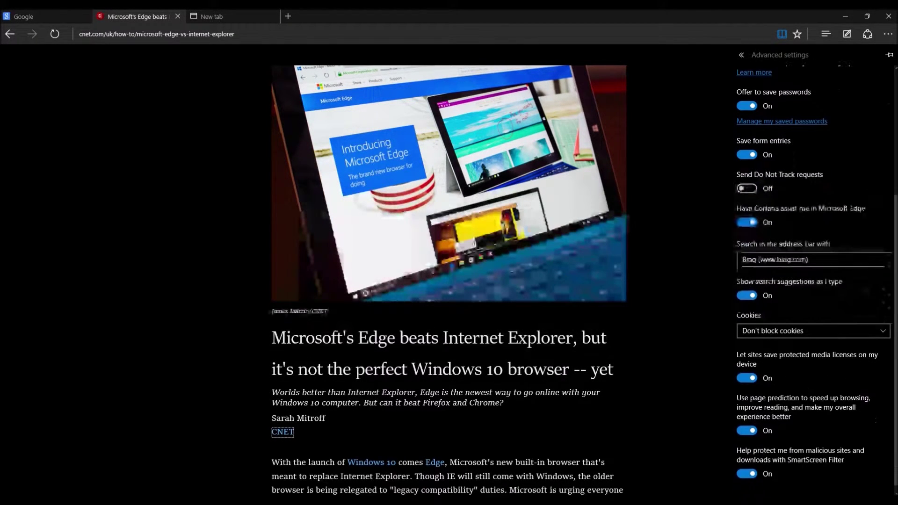
{"action": "scroll", "coordinate": [814, 281], "scroll_direction": "down", "scroll_amount": 1}
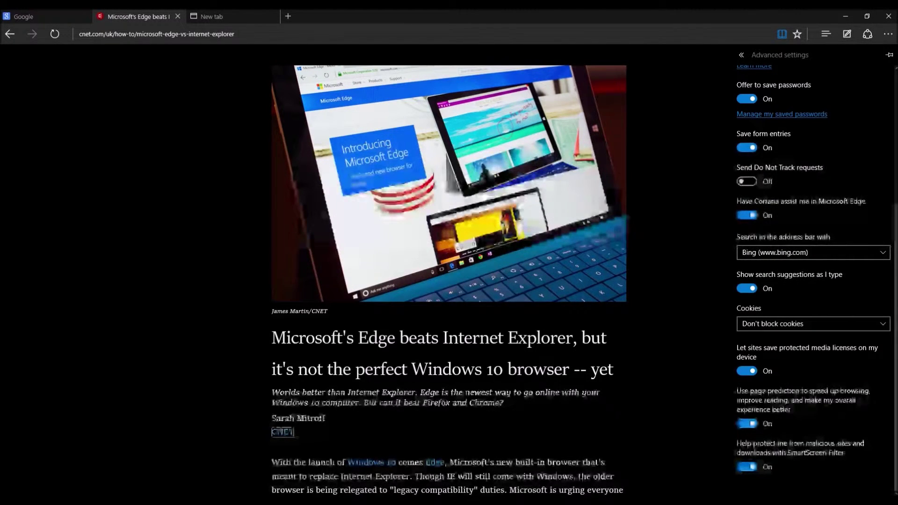
{"action": "key", "text": "Escape"}
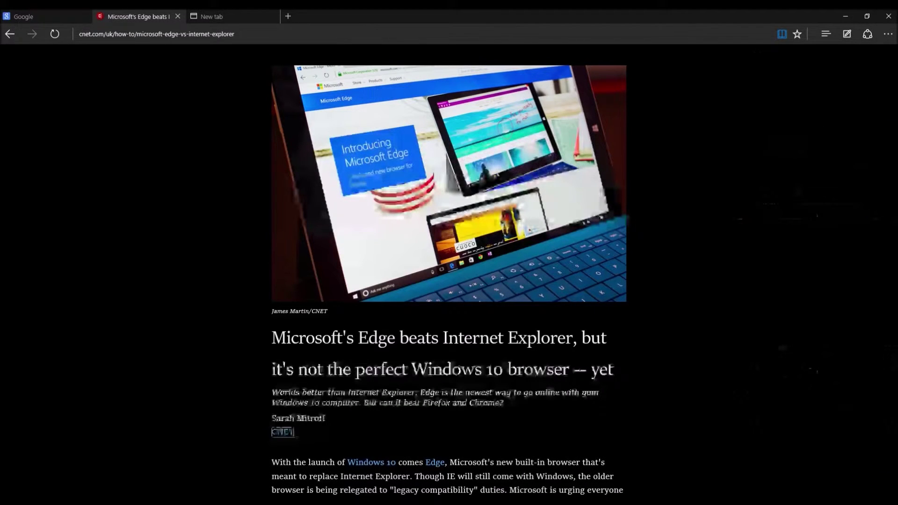
Step: Leave Reading view and close the CNET article's tab
{"action": "left_click", "coordinate": [782, 34]}
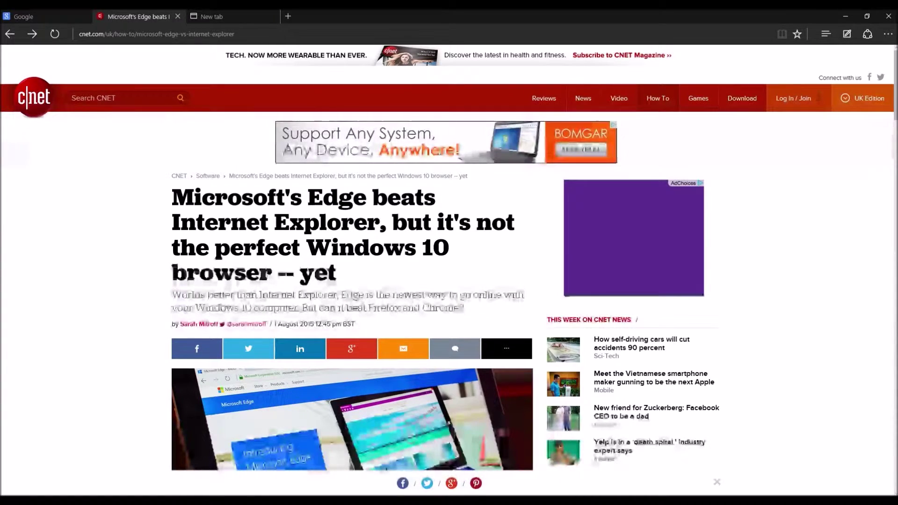
{"action": "scroll", "coordinate": [447, 259], "scroll_direction": "down", "scroll_amount": 2}
{"action": "scroll", "coordinate": [447, 260], "scroll_direction": "down", "scroll_amount": 5}
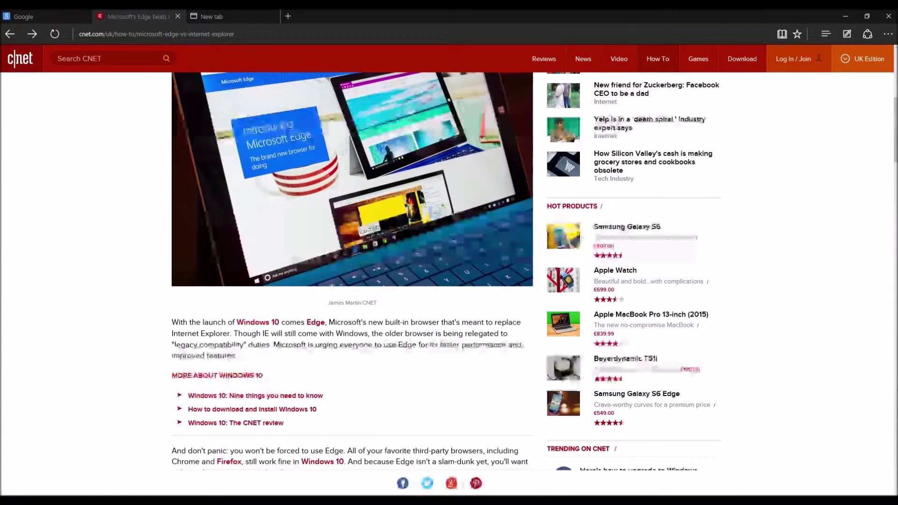
{"action": "key", "text": "ctrl+w"}
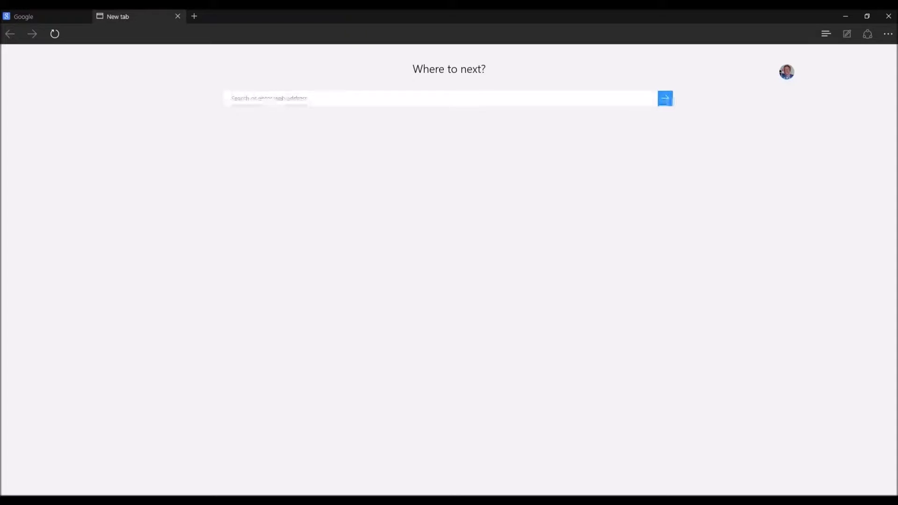
Step: Load windows.com in the empty tab and microsoft.com in another new tab
{"action": "type", "text": "windows.com"}
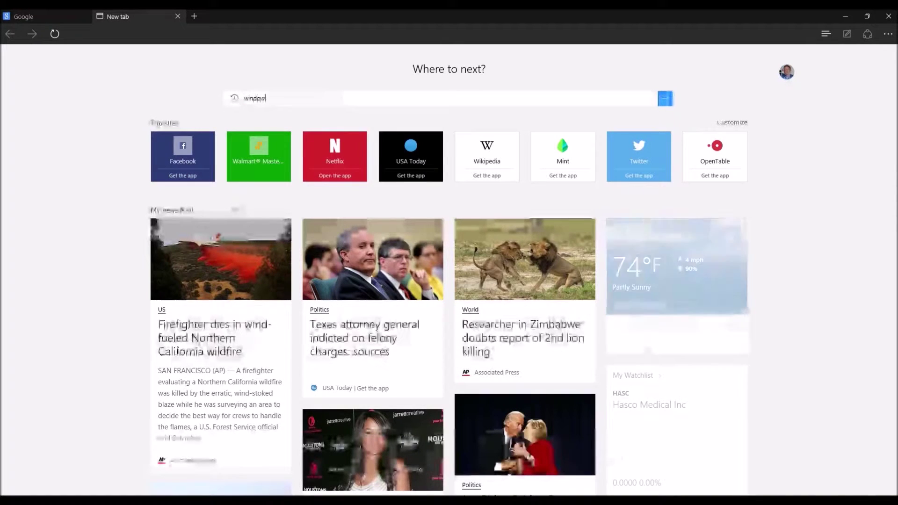
{"action": "key", "text": "Return"}
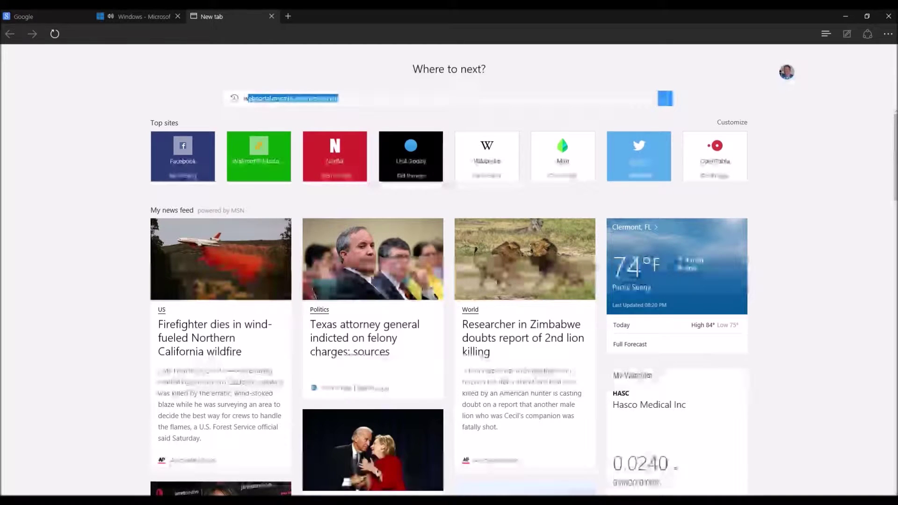
{"action": "type", "text": "microsoft.com/en-us"}
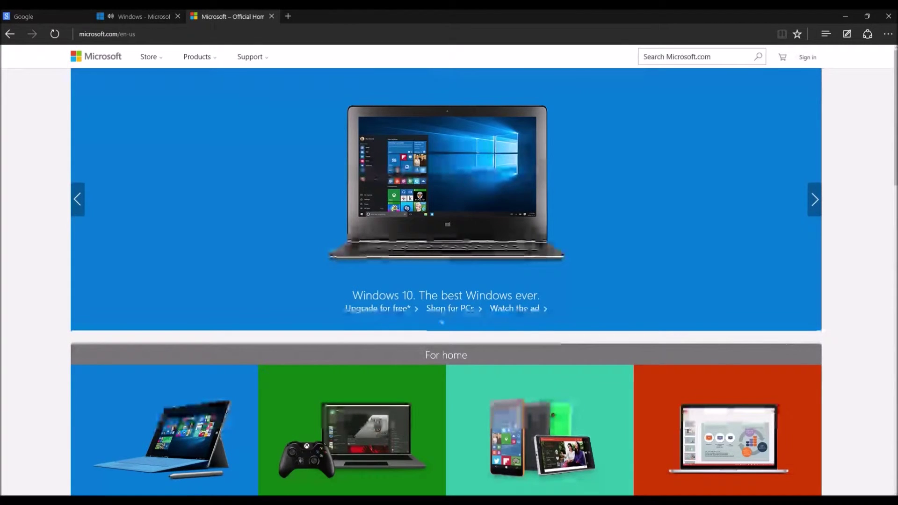
Step: Switch to the Windows page and ask Cortana about the "Learn more about Windows 10" link text
{"action": "left_click", "coordinate": [141, 16]}
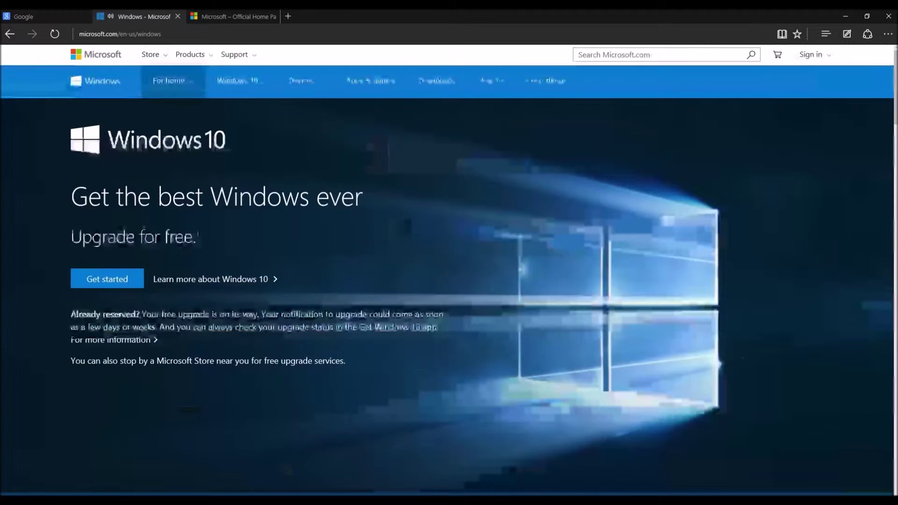
{"action": "scroll", "coordinate": [448, 272], "scroll_direction": "down", "scroll_amount": 1}
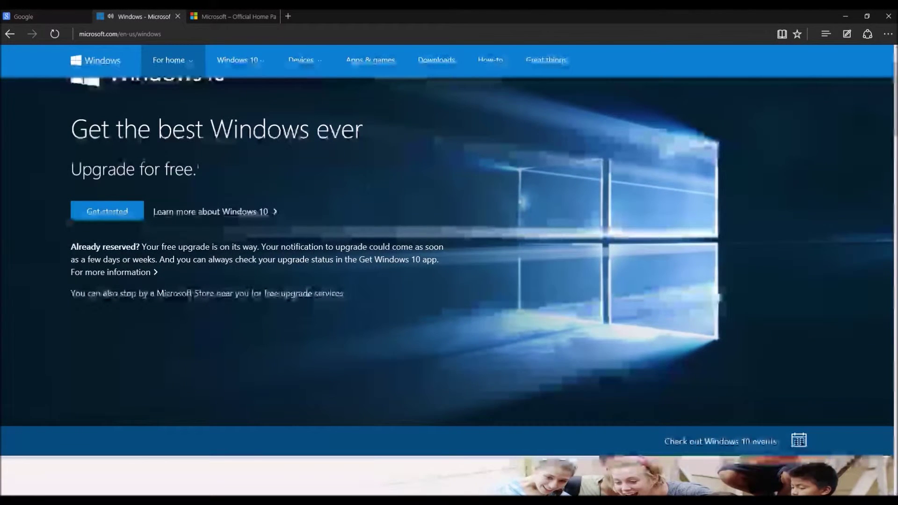
{"action": "left_click", "coordinate": [211, 211]}
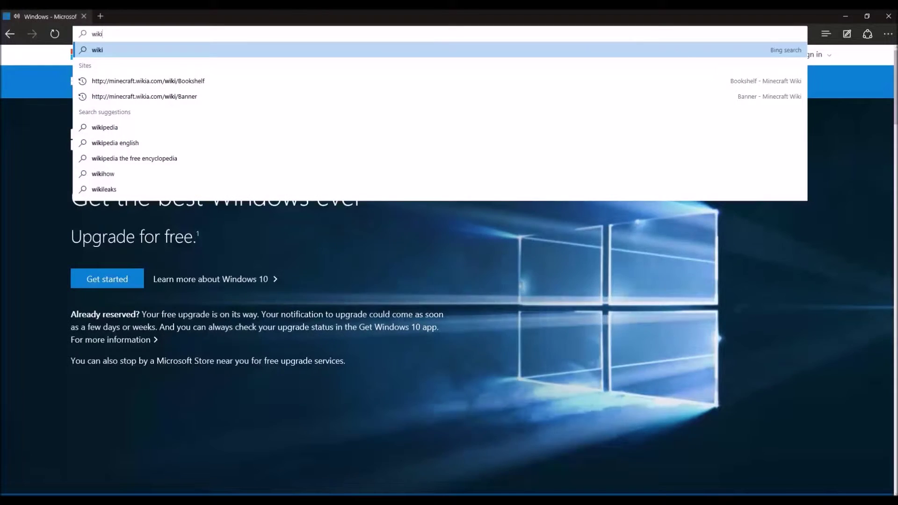
Step: Load wikipedia.org and ask Cortana about the word "baseball" in the featured article, then dismiss the lookup
{"action": "type", "text": "pedia.org"}
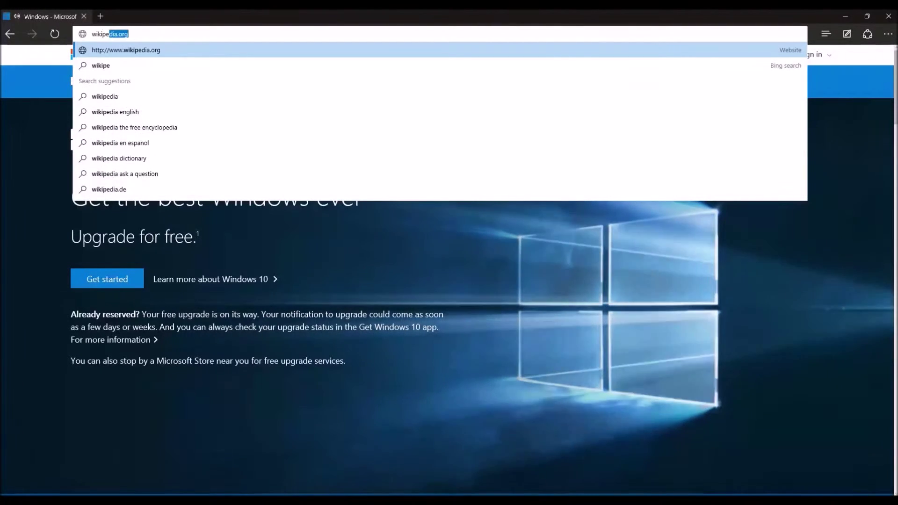
{"action": "key", "text": "Return"}
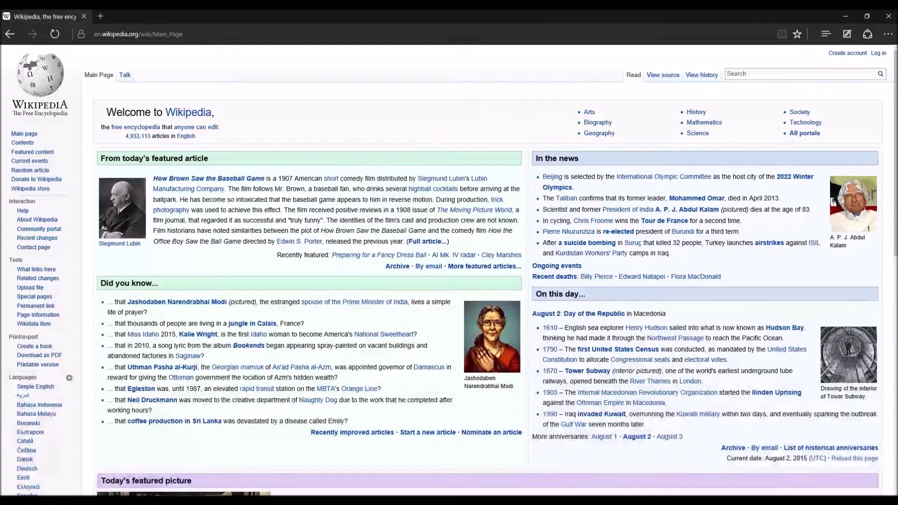
{"action": "left_click_drag", "start_coordinate": [275, 189], "coordinate": [304, 189]}
{"action": "left_click", "coordinate": [290, 189]}
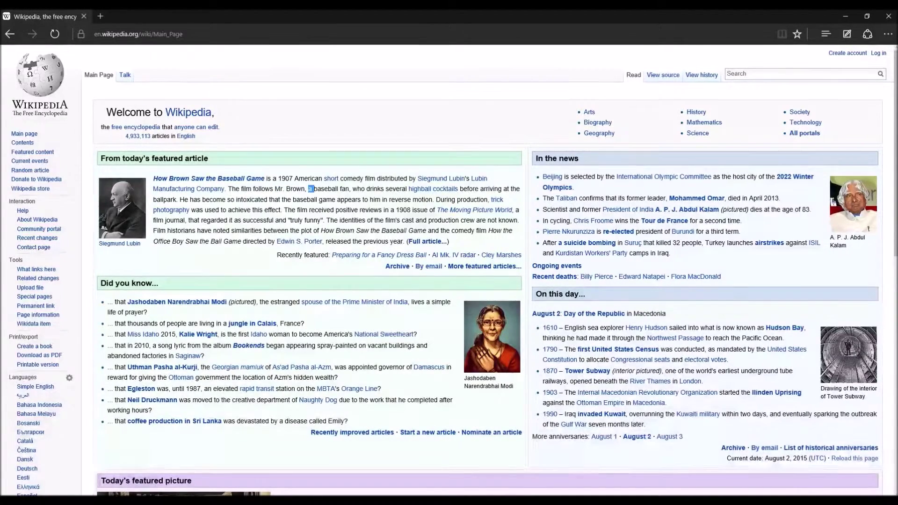
{"action": "left_click_drag", "start_coordinate": [314, 189], "coordinate": [339, 189]}
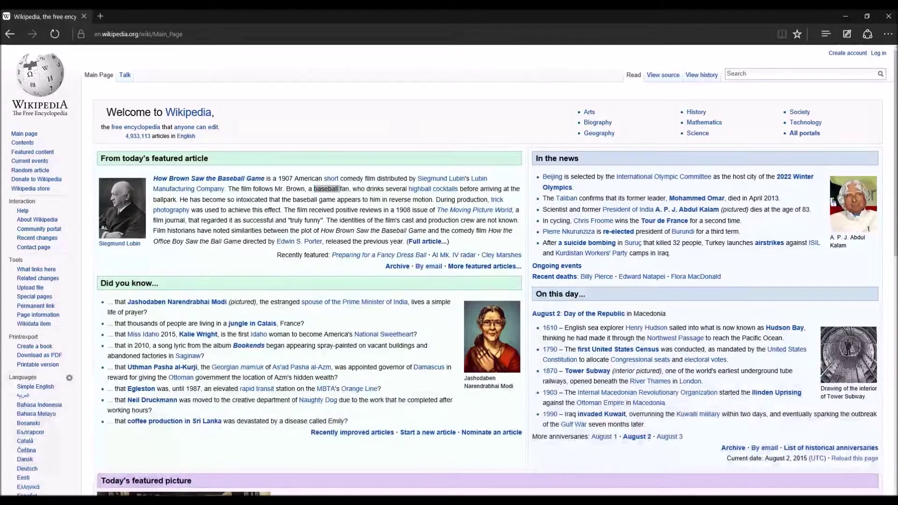
{"action": "left_click", "coordinate": [351, 206]}
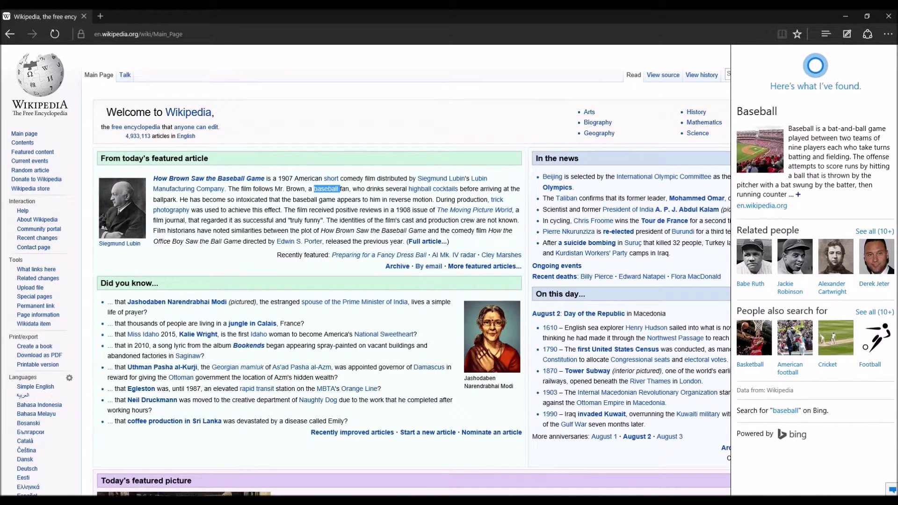
{"action": "key", "text": "Escape"}
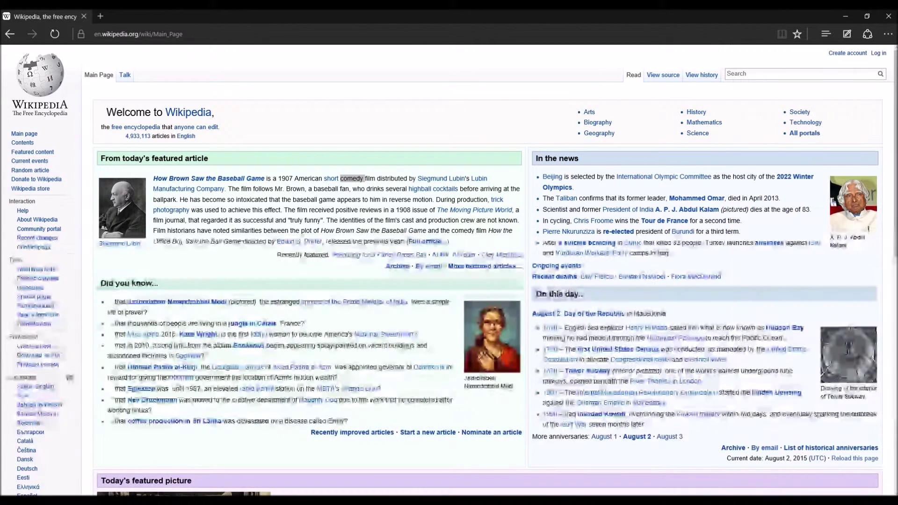
Step: Open a new tab and close the Wikipedia tab
{"action": "scroll", "coordinate": [450, 270], "scroll_direction": "down", "scroll_amount": 10}
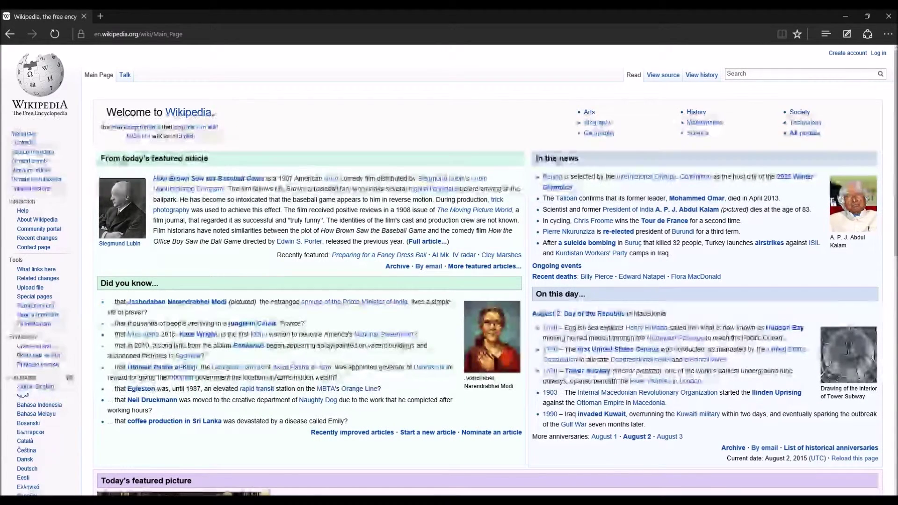
{"action": "key", "text": "ctrl+l"}
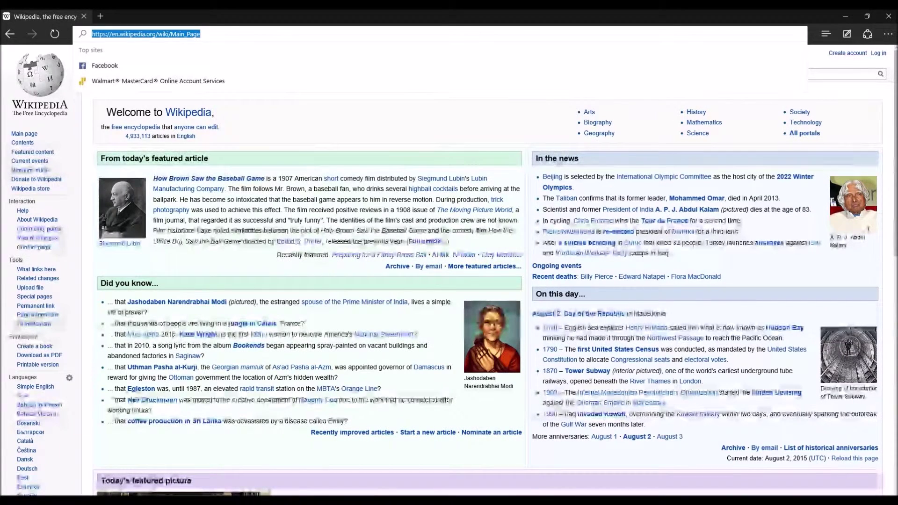
{"action": "key", "text": "Escape"}
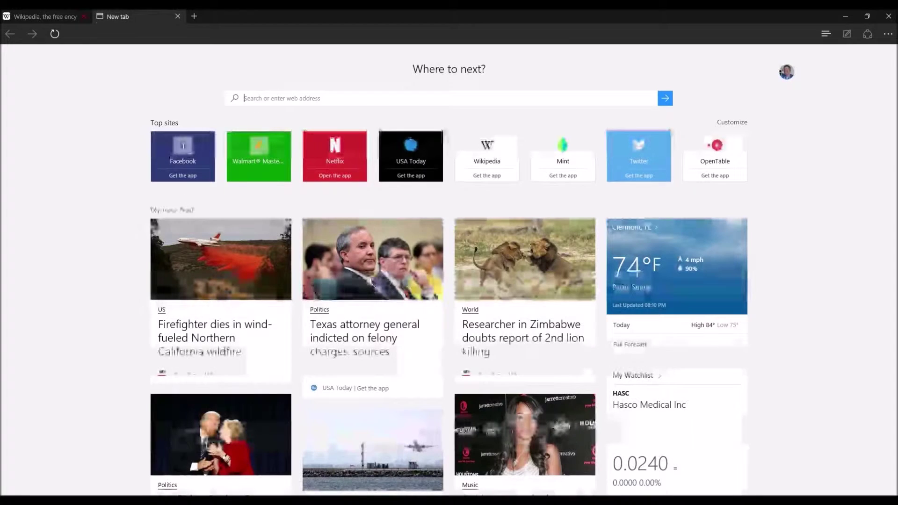
{"action": "left_click", "coordinate": [85, 16]}
Step: Look over the start page's top sites and news feed and the browser's additional actions
{"action": "scroll", "coordinate": [450, 270], "scroll_direction": "down", "scroll_amount": 2}
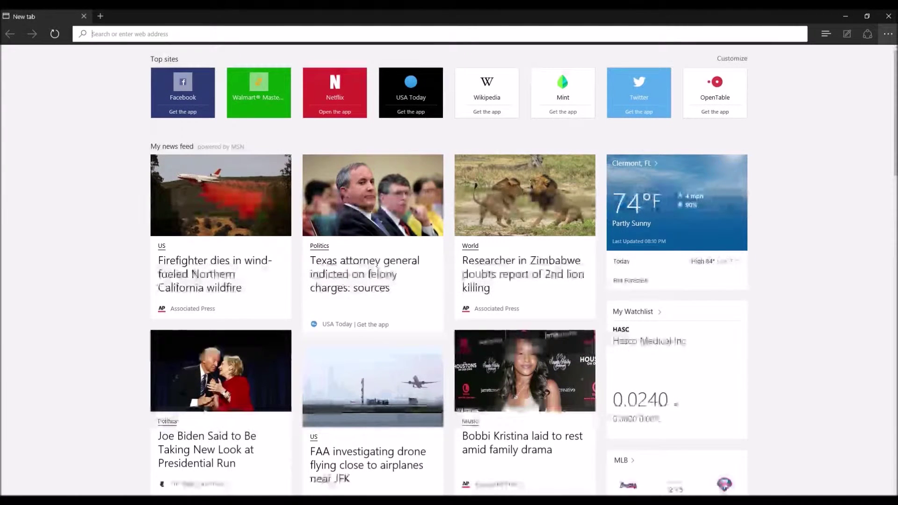
{"action": "left_click", "coordinate": [888, 34]}
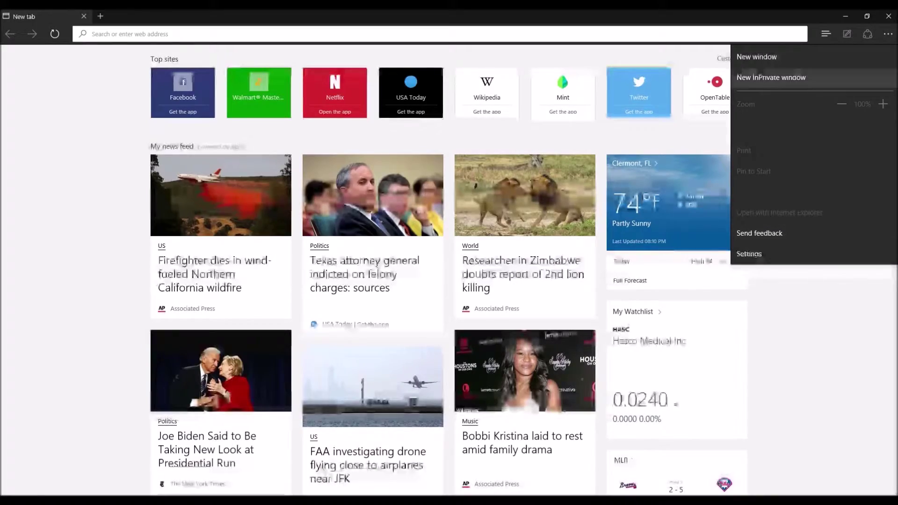
{"action": "left_click", "coordinate": [683, 374]}
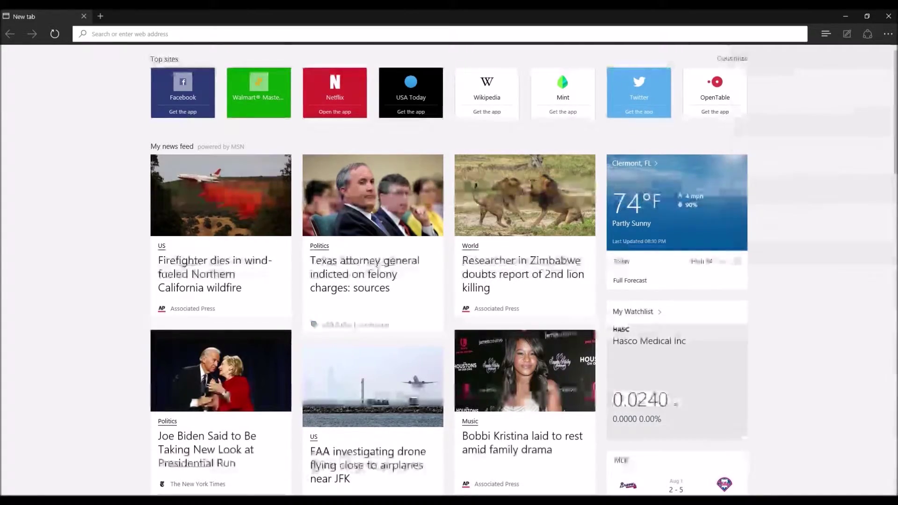
{"action": "scroll", "coordinate": [449, 270], "scroll_direction": "down", "scroll_amount": 10}
{"action": "scroll", "coordinate": [449, 270], "scroll_direction": "up", "scroll_amount": 12}
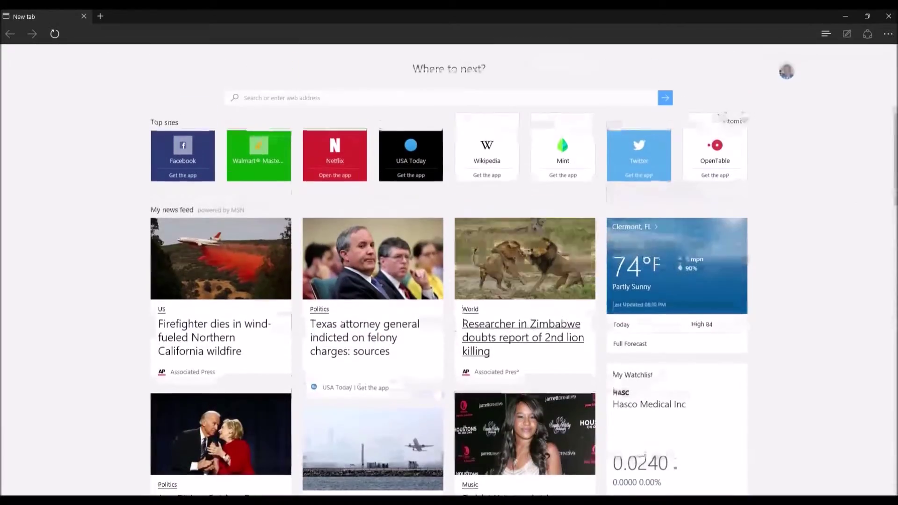